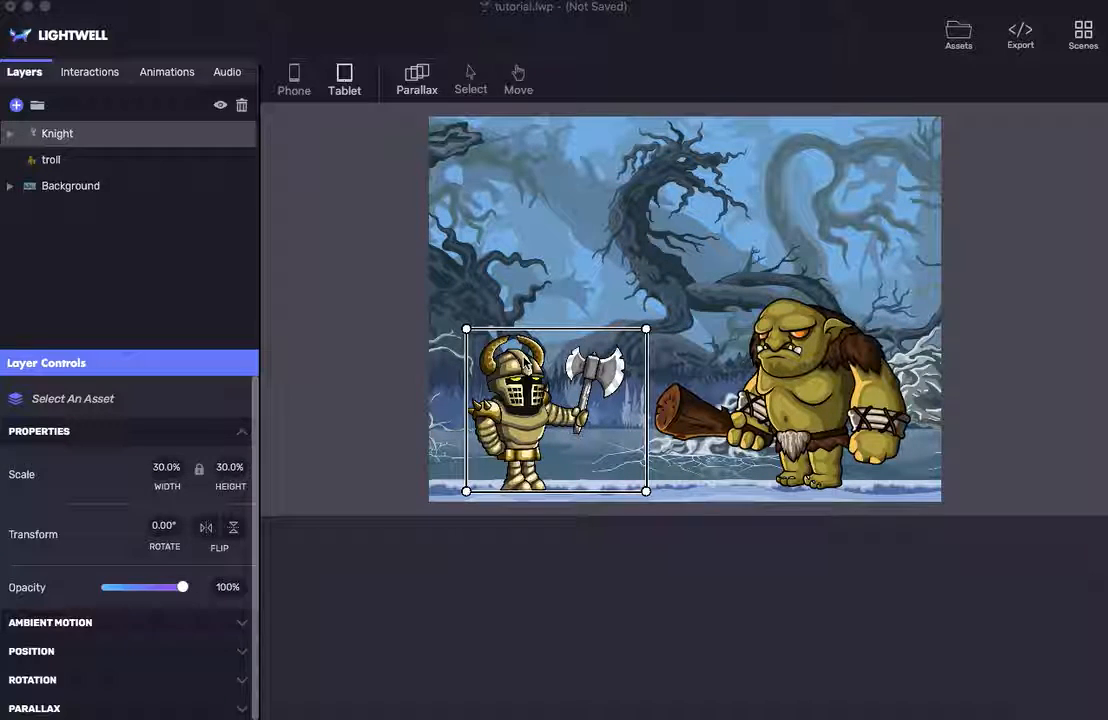
Step: Import arrgh.png from the Tutorial Assets folder as a new layer above Knight
key("super+Tab")
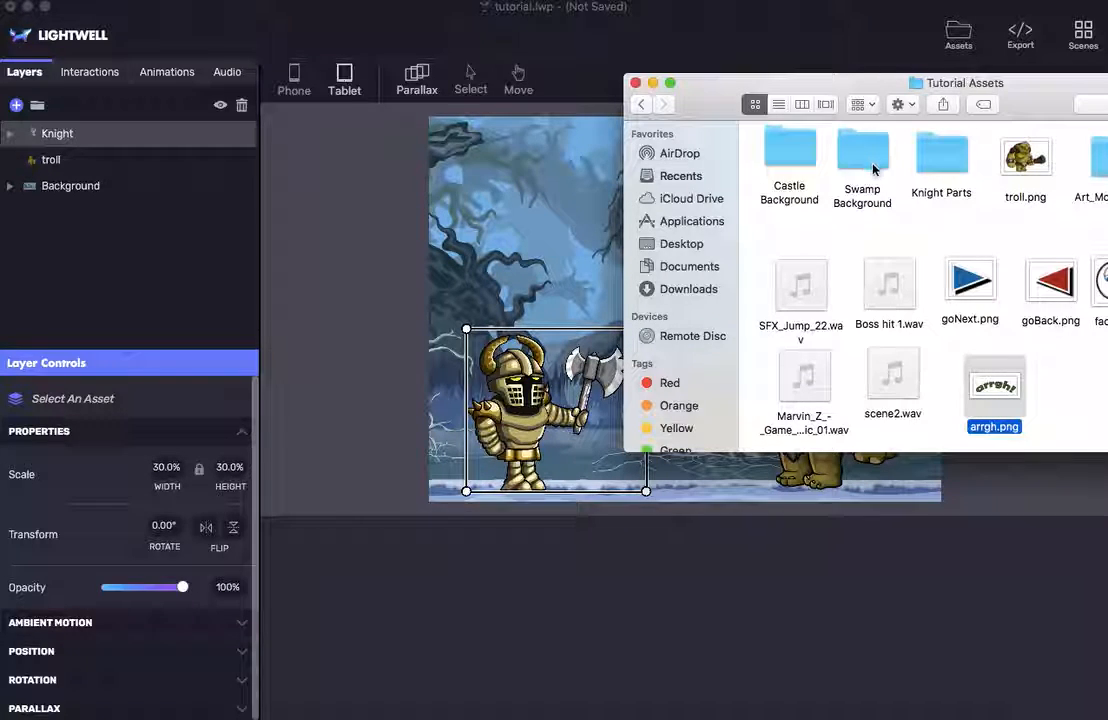
left_click_drag(1000, 403, 107, 270)
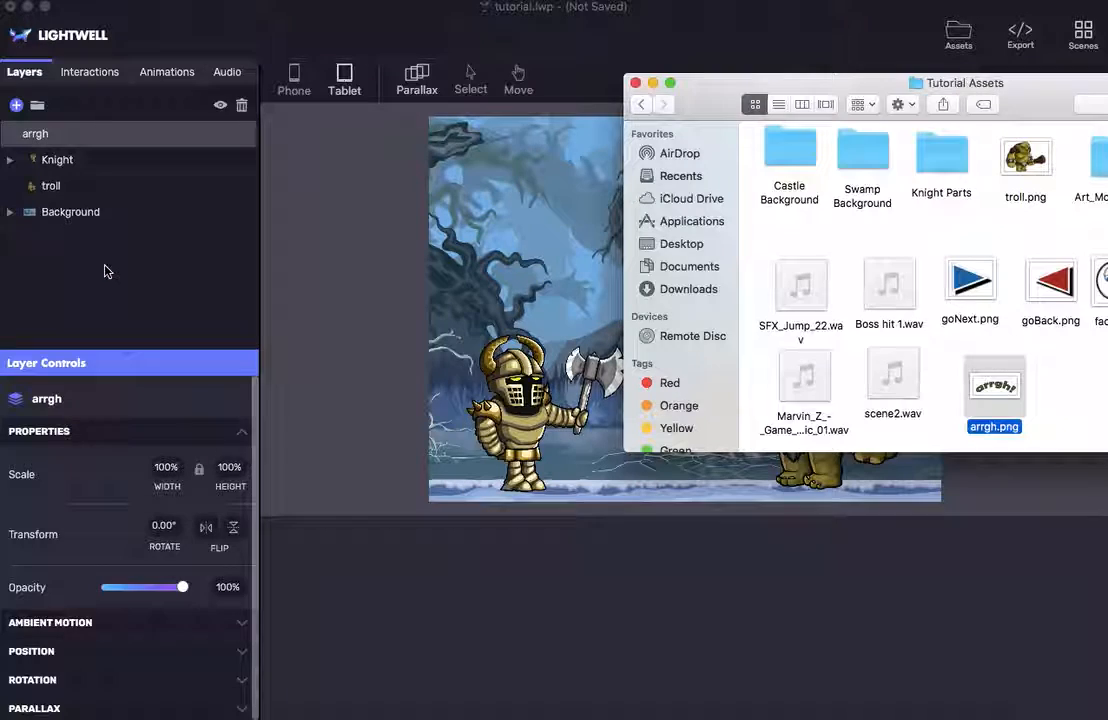
left_click(107, 270)
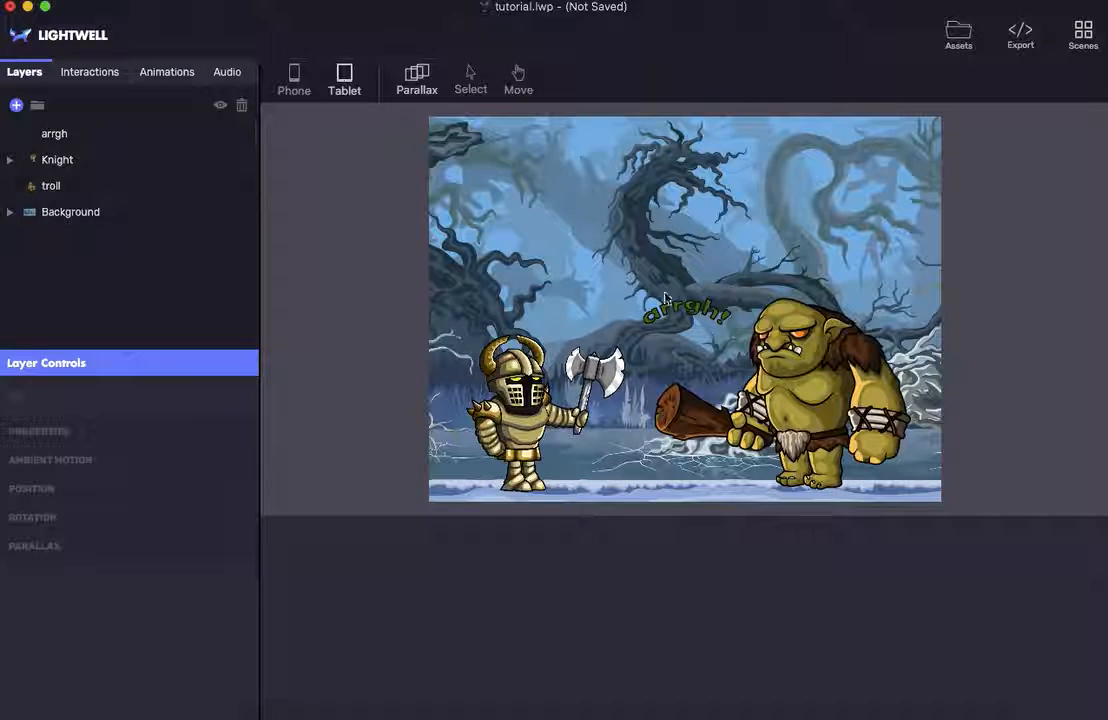
Step: Enlarge the arrgh layer to about 187% and place it just above the troll's head
left_click(473, 79)
left_click(673, 310)
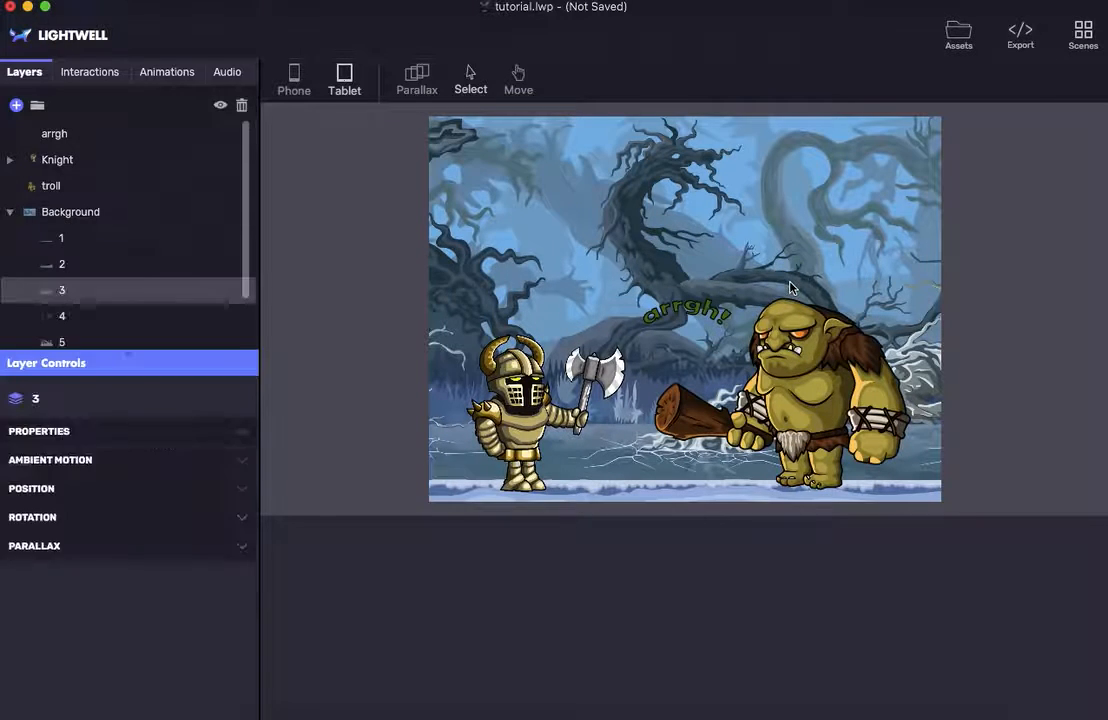
left_click(516, 84)
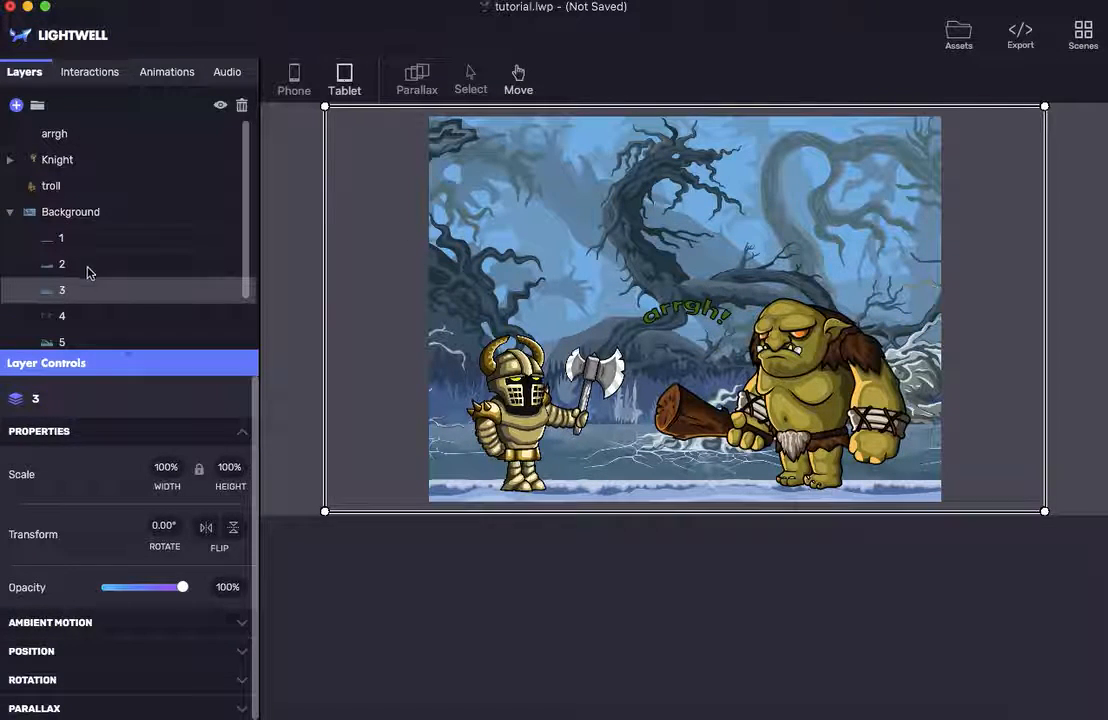
left_click(54, 133)
left_click_drag(650, 320, 899, 206)
left_click(518, 72)
left_click_drag(836, 265, 837, 272)
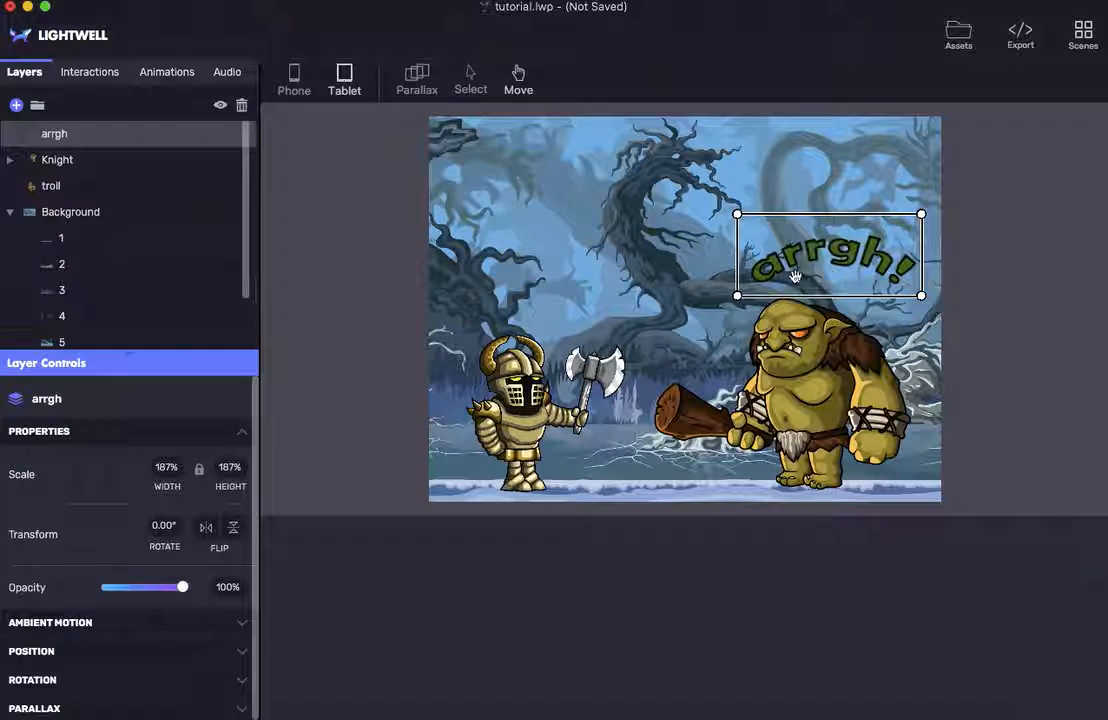
Step: Rotate the arrgh layer to 10°
left_click(155, 527)
type("10")
key("Return")
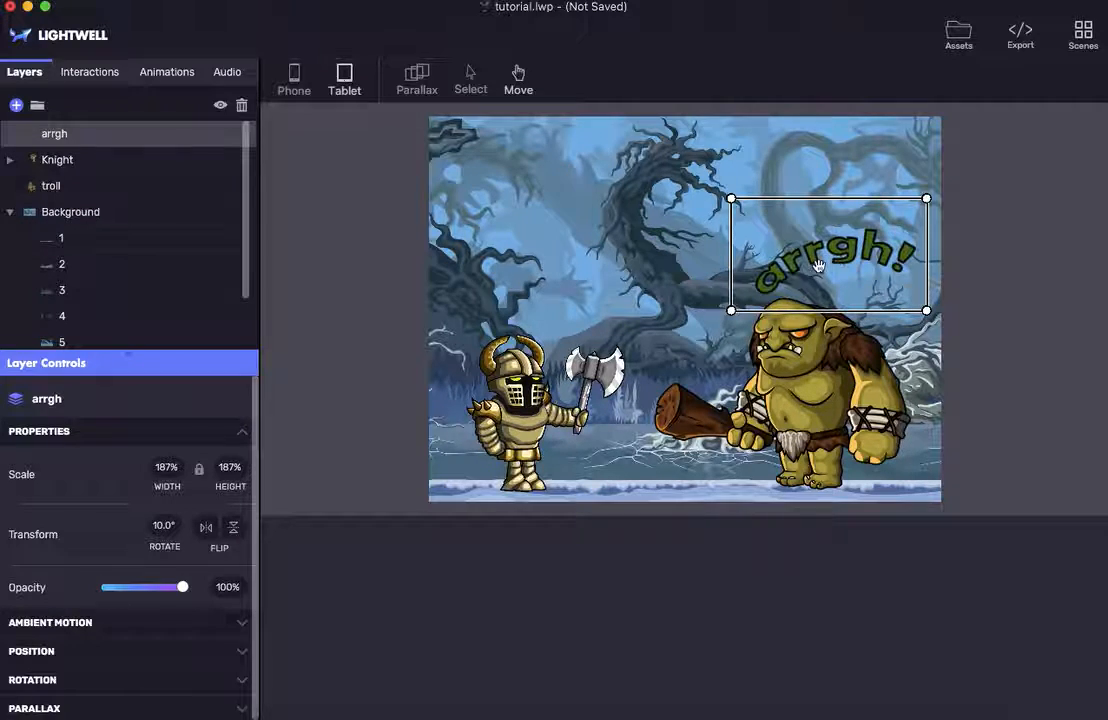
Step: Create an Opacity animation named "Arrgh! fade" that affects the arrgh layer
left_click(162, 73)
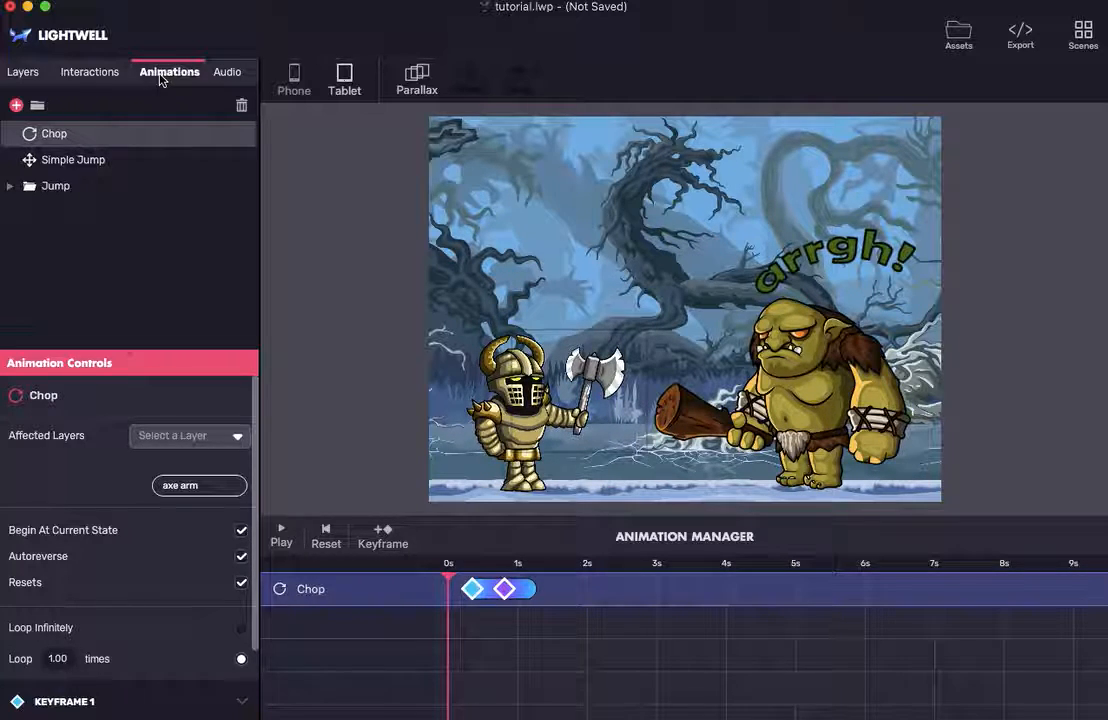
left_click(16, 105)
left_click(494, 210)
type("Arrgh! fade")
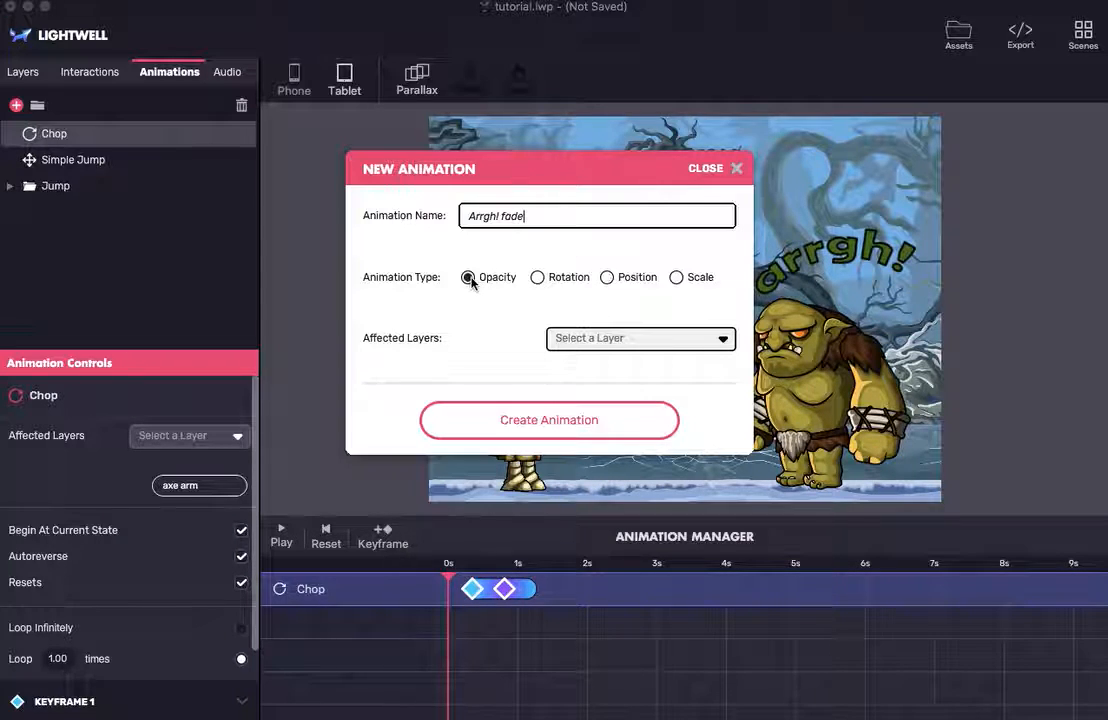
type("arrgh")
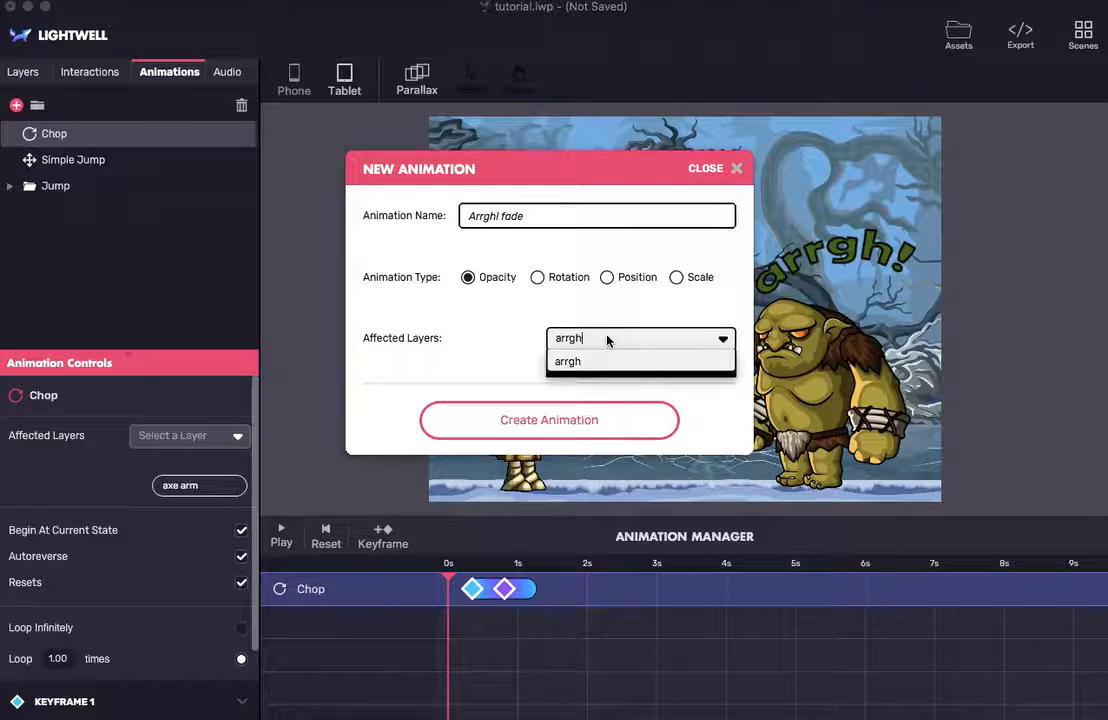
key("Return")
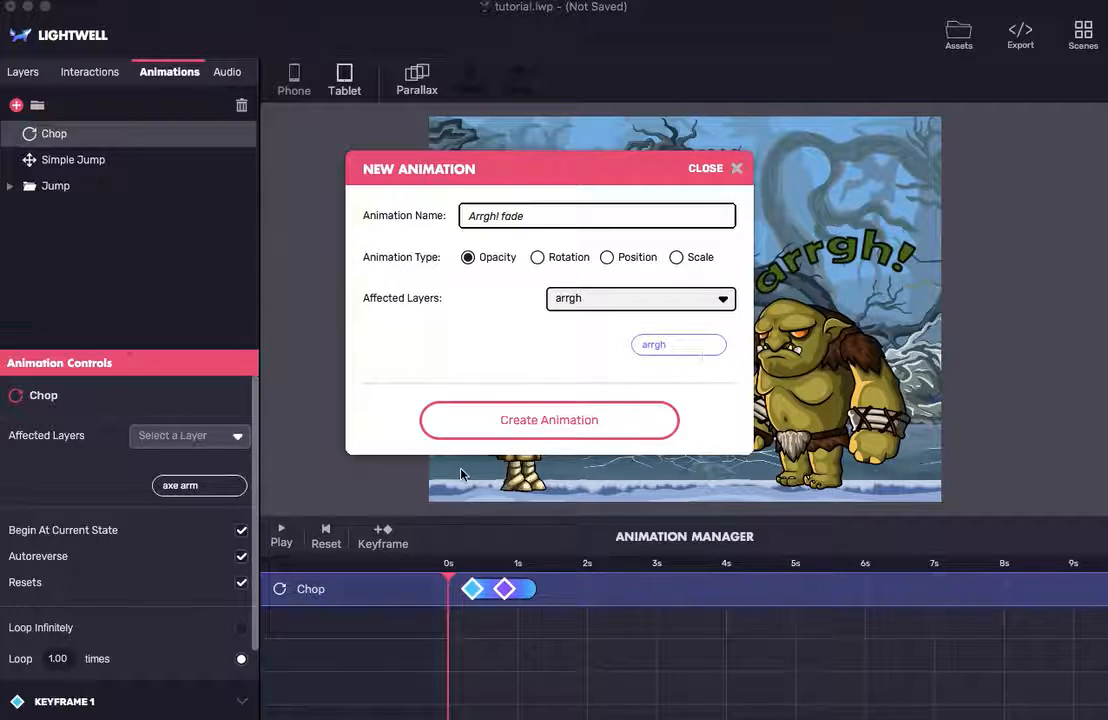
left_click(532, 423)
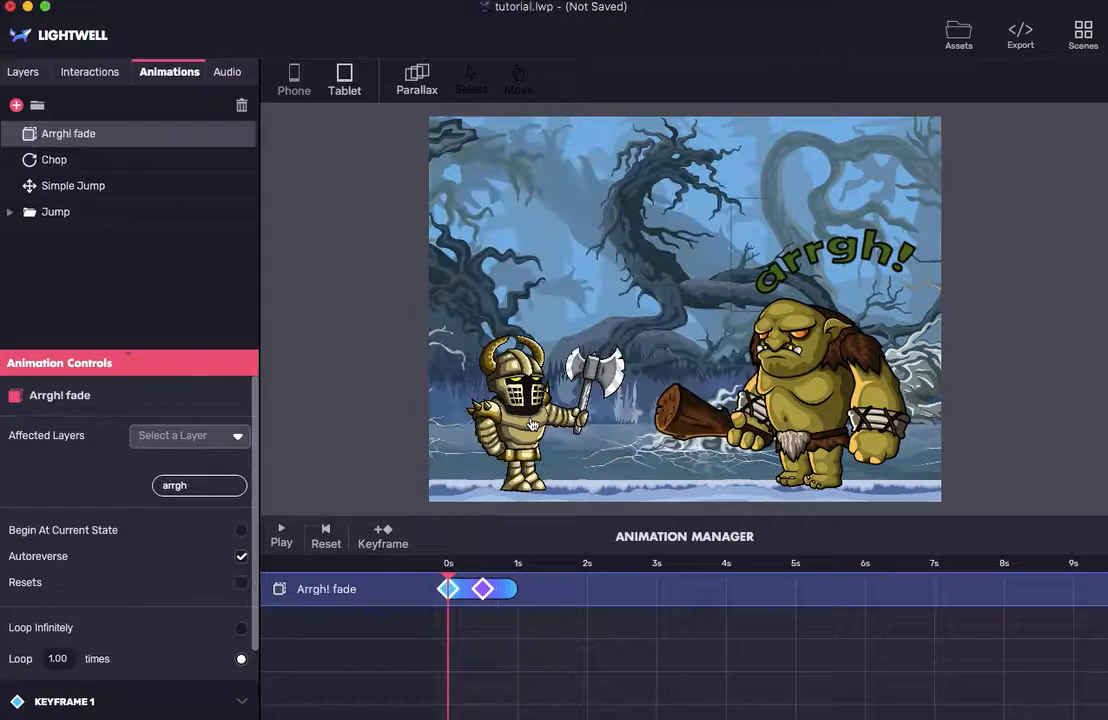
Step: Add two more keyframes to the Arrgh! fade animation and turn off Autoreverse
left_click(384, 538)
left_click(384, 538)
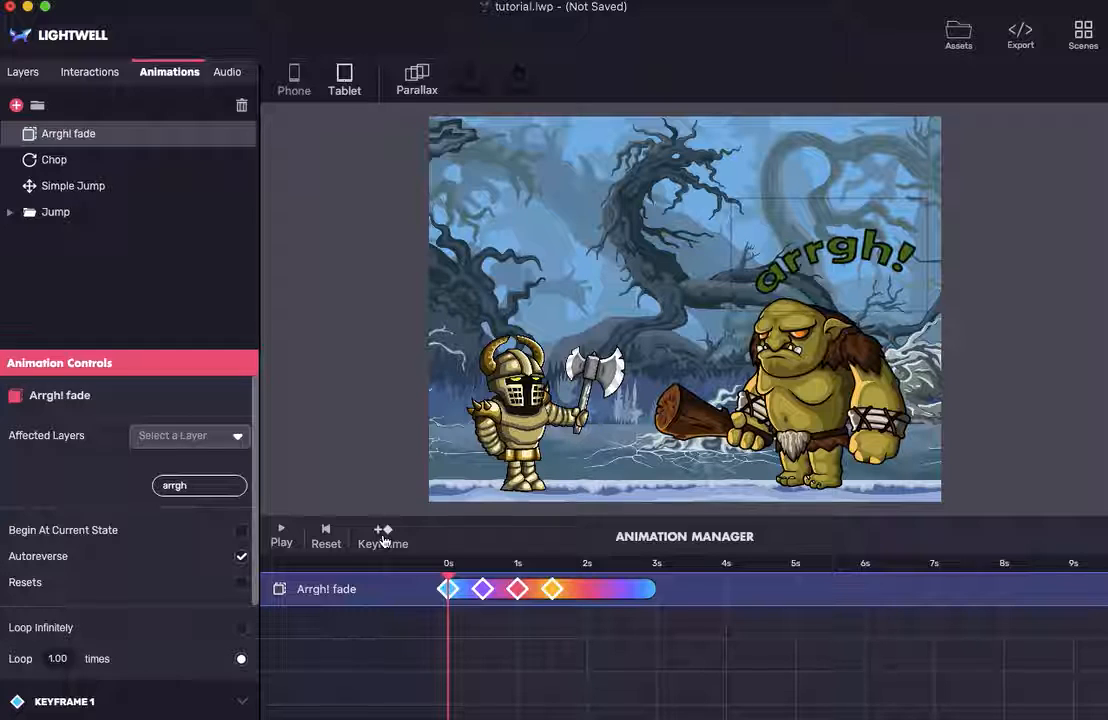
left_click(242, 557)
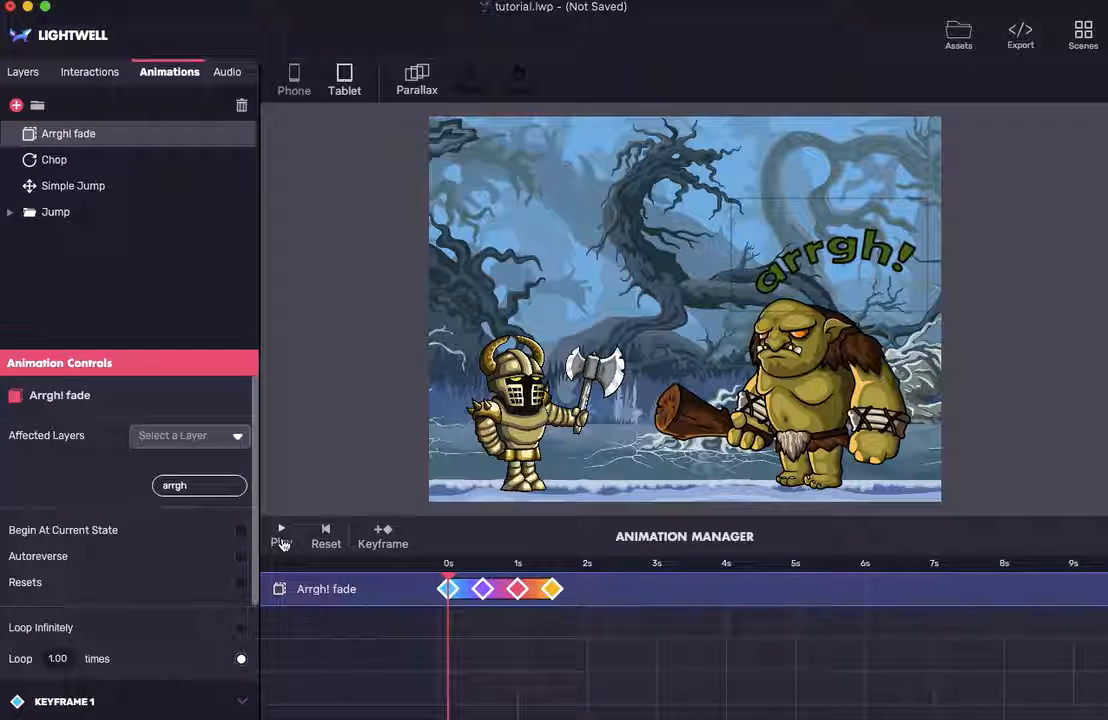
left_click(282, 543)
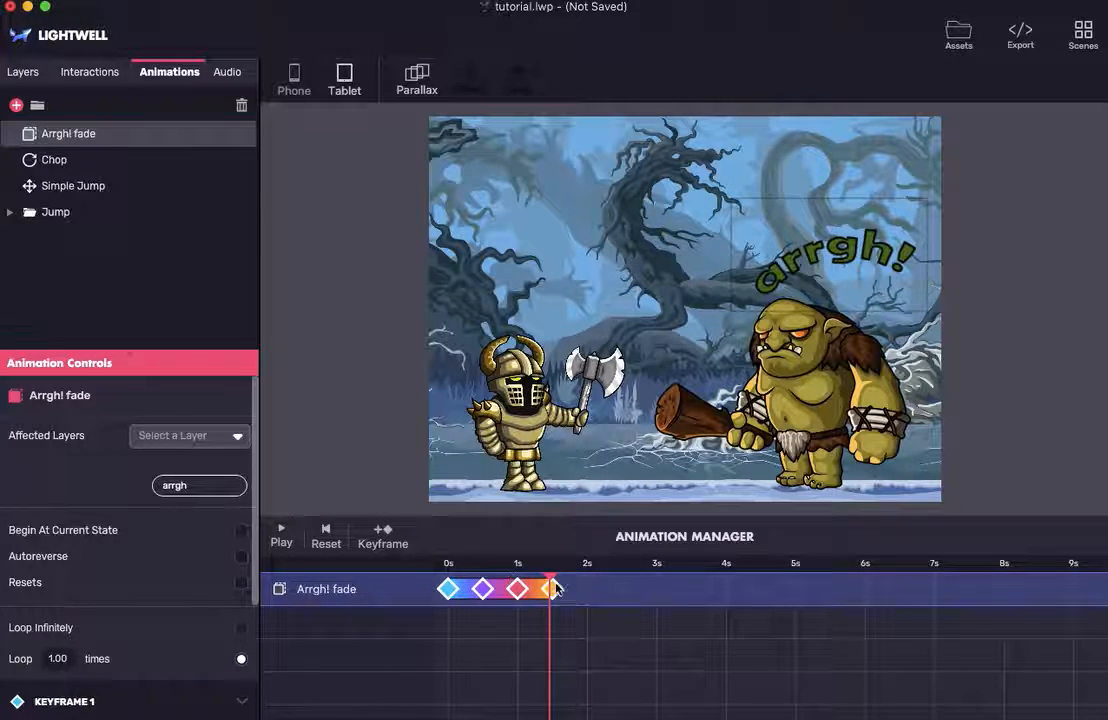
left_click_drag(548, 577, 498, 580)
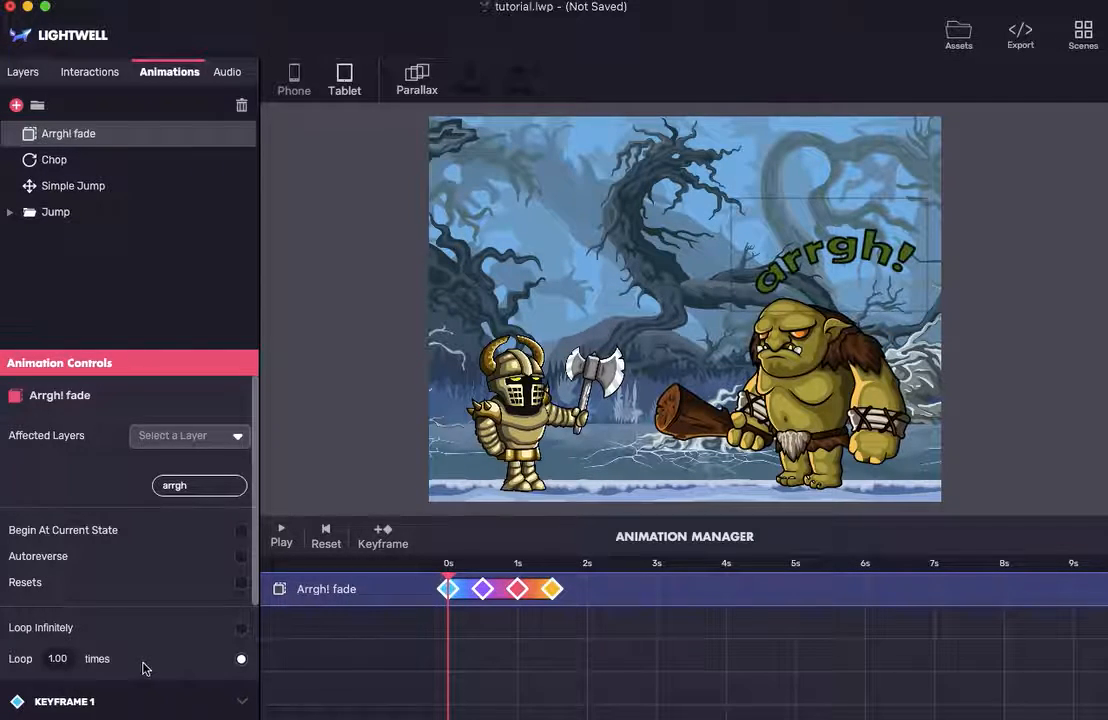
Step: Set the opacity of Keyframe 1 in the Arrgh! fade animation to 0%
scroll(141, 667, "down", 5)
left_click(241, 525)
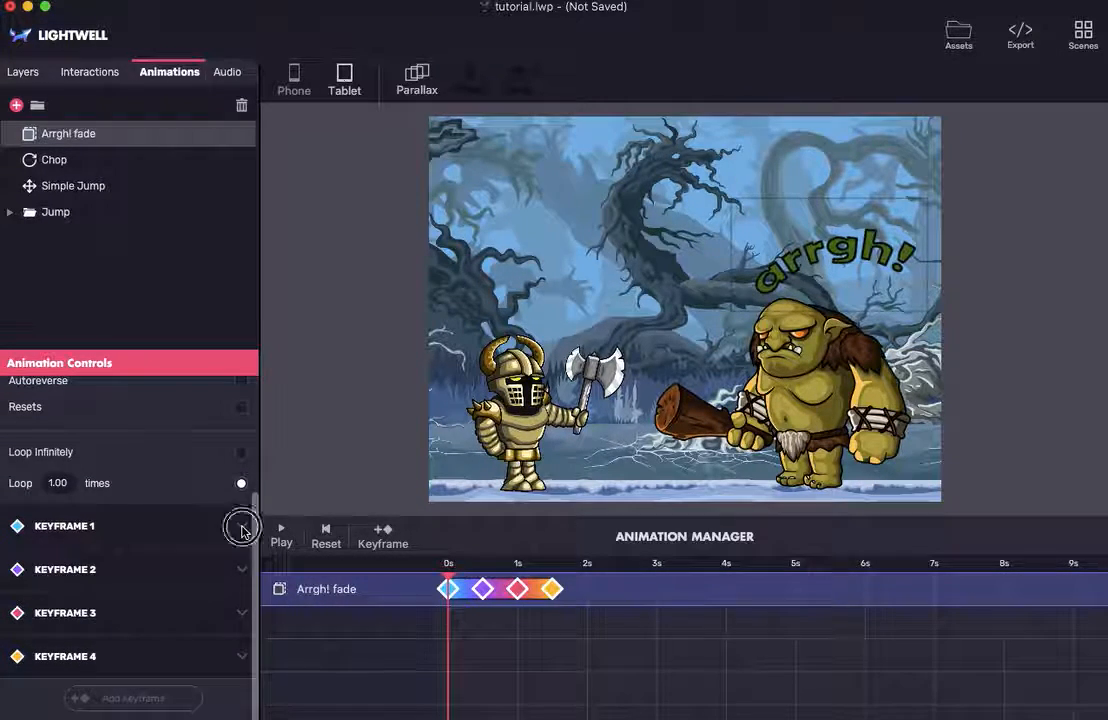
left_click(229, 569)
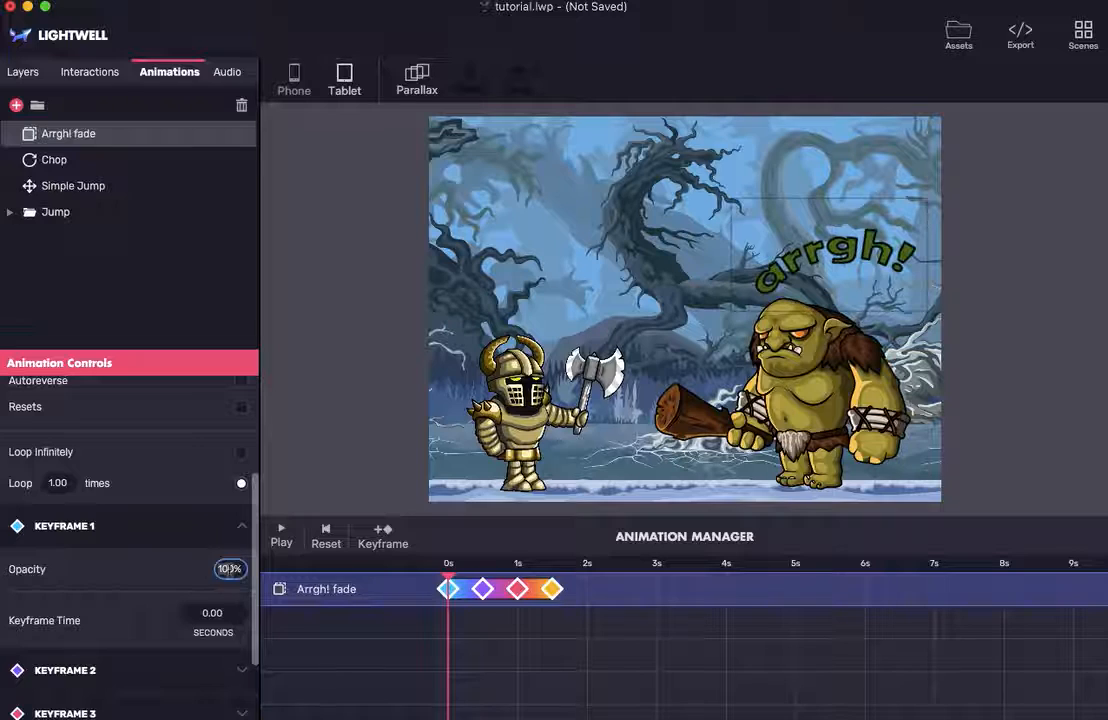
key("Return")
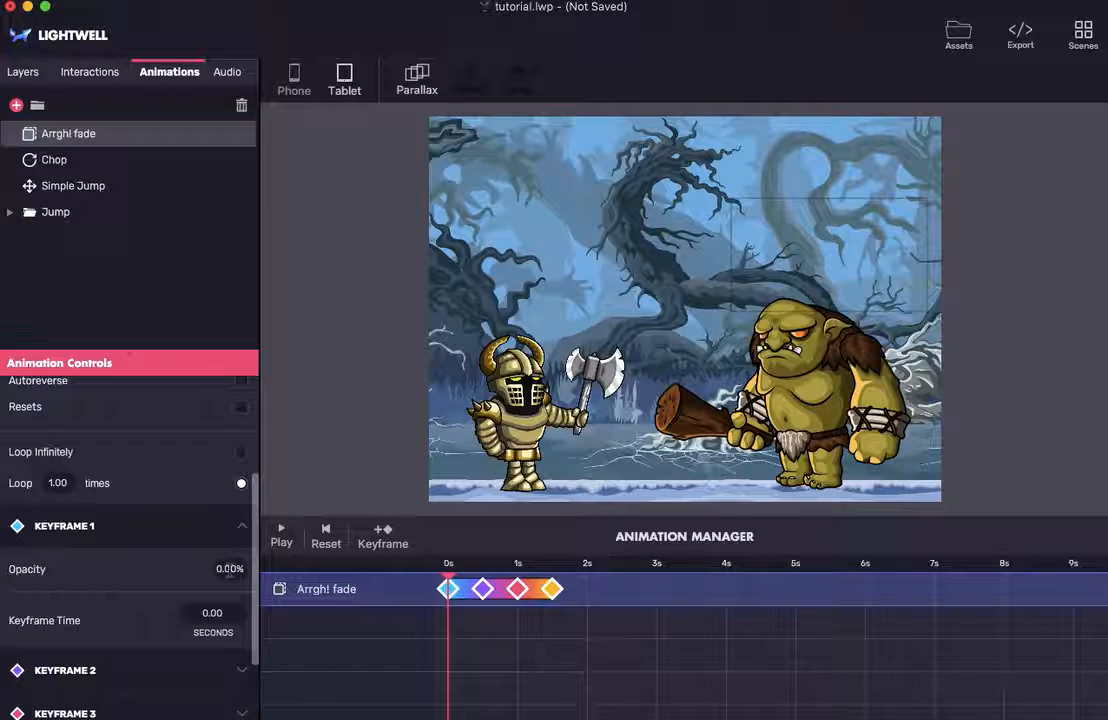
Step: Set the opacity of Keyframe 2 in the Arrgh! fade animation to 100%
scroll(229, 567, "down", 3)
left_click(241, 571)
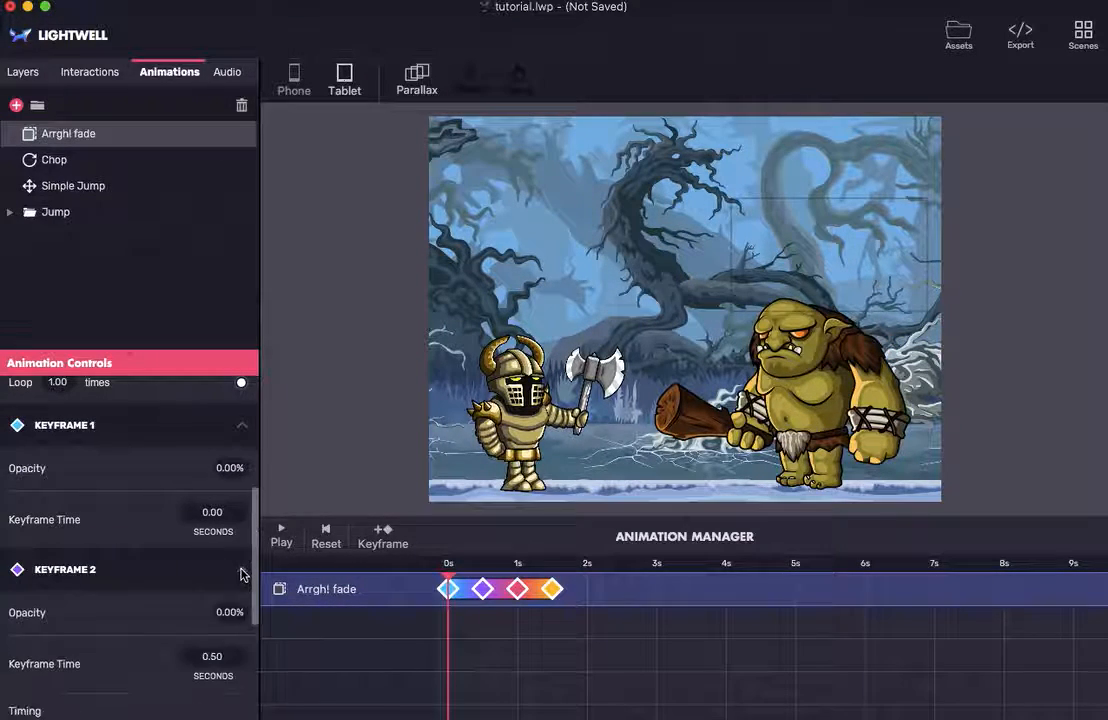
left_click(229, 612)
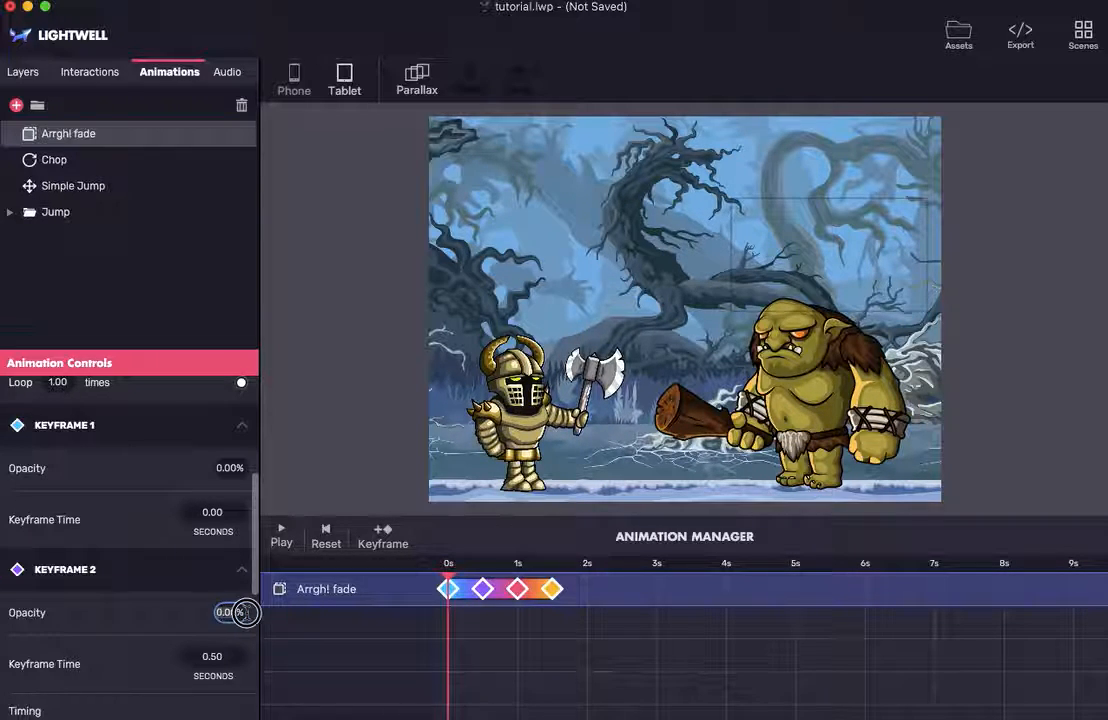
key("Return")
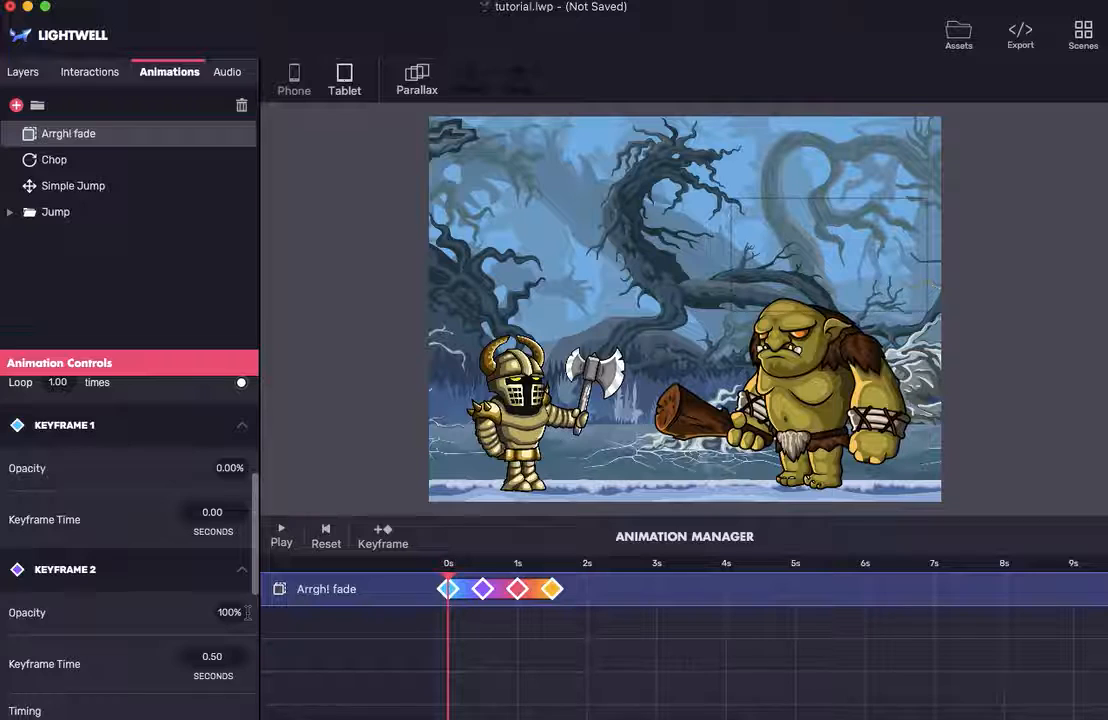
Step: Check the opacity of Keyframe 3, and set Keyframe 4 to 0% opacity with Ease-Out timing
scroll(242, 635, "down", 6)
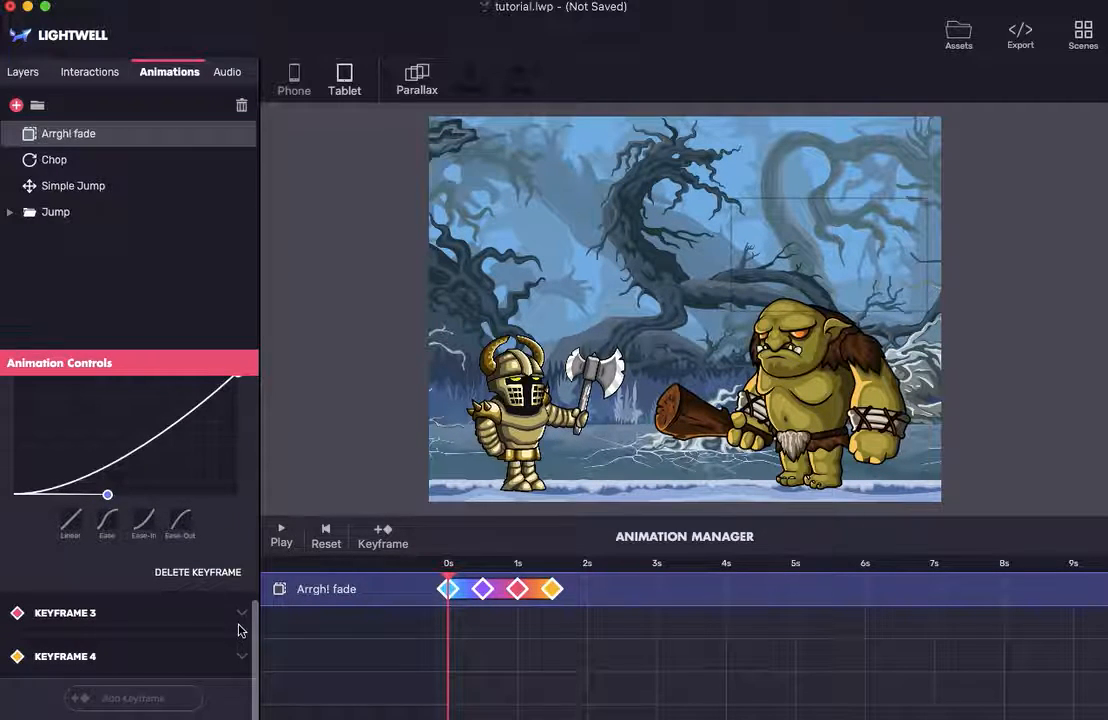
left_click(243, 618)
scroll(224, 656, "down", 5)
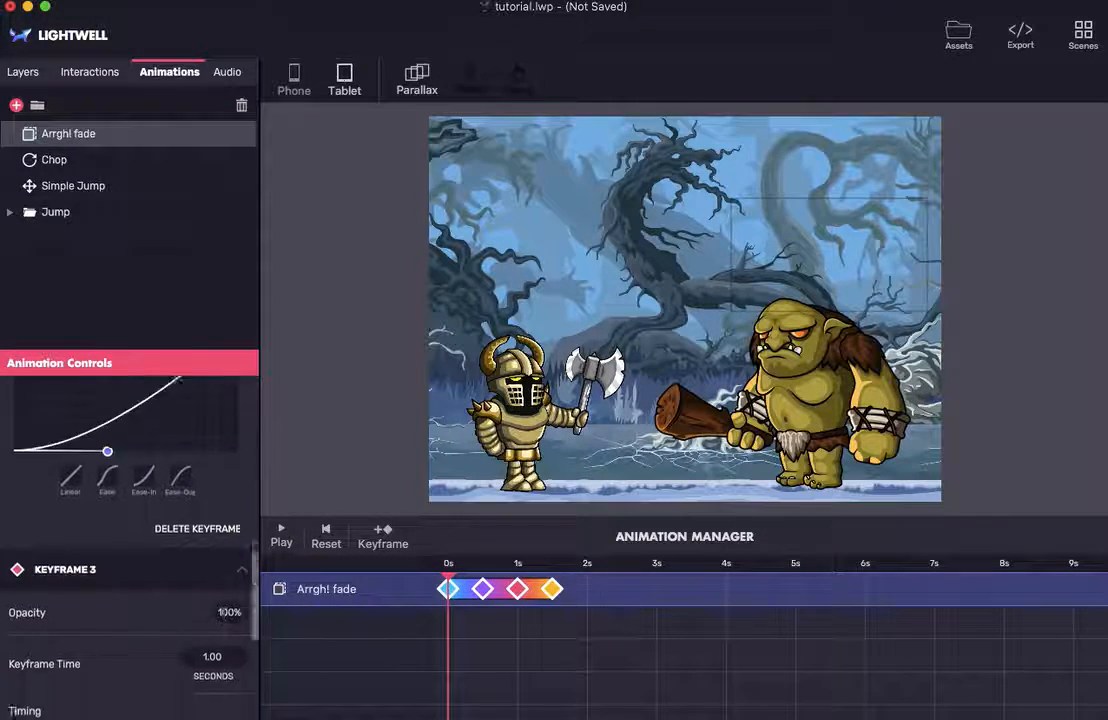
left_click(241, 661)
scroll(241, 640, "down", 6)
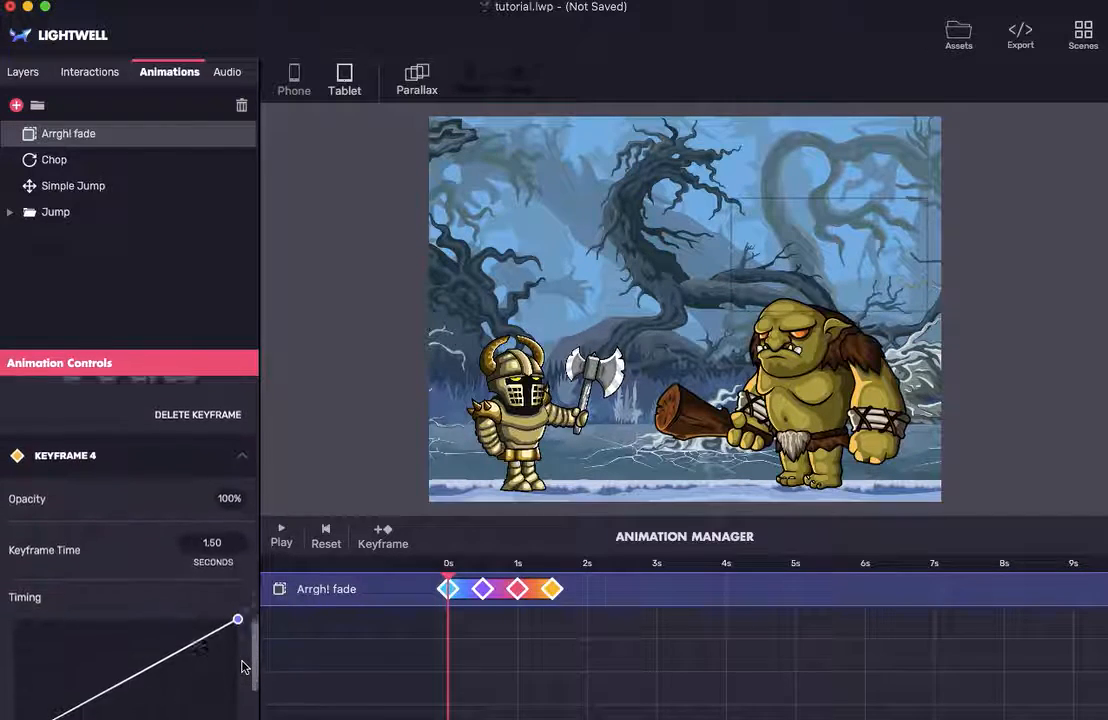
left_click(228, 386)
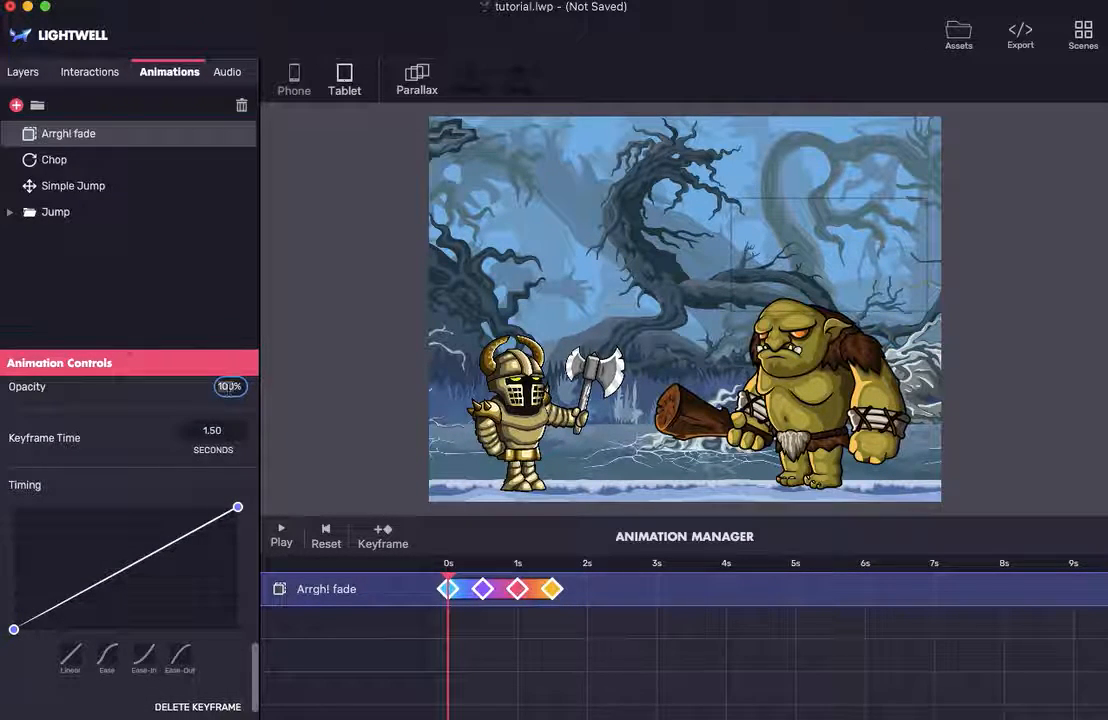
left_click(178, 660)
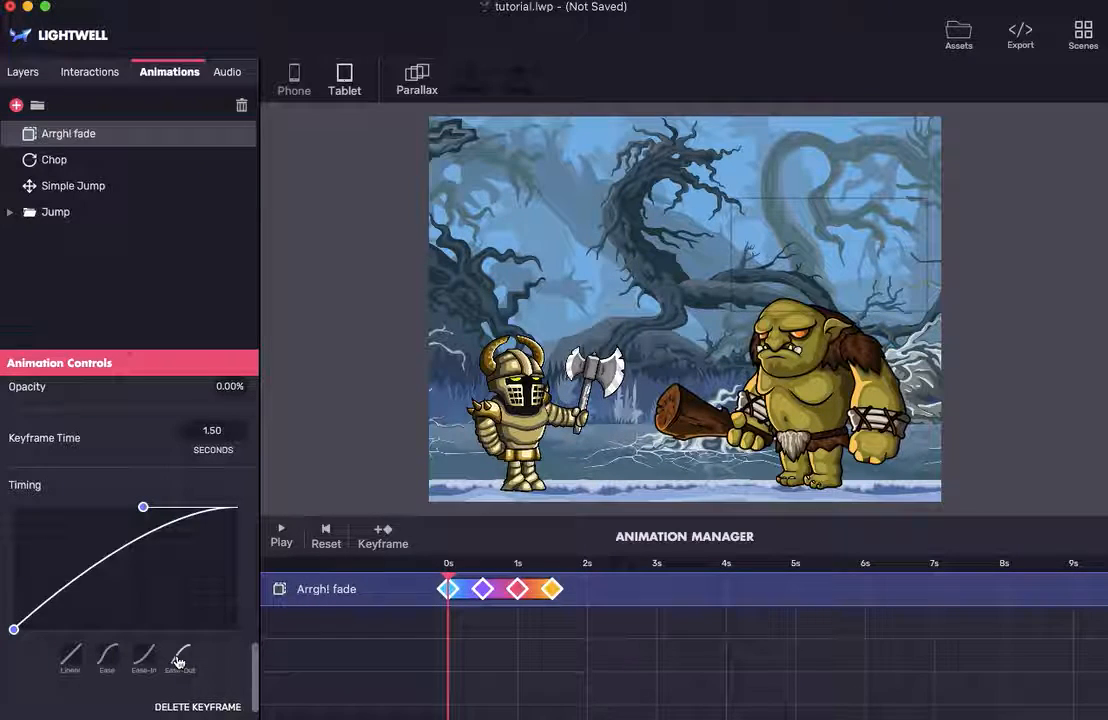
scroll(172, 550, "down", 5)
scroll(170, 537, "up", 5)
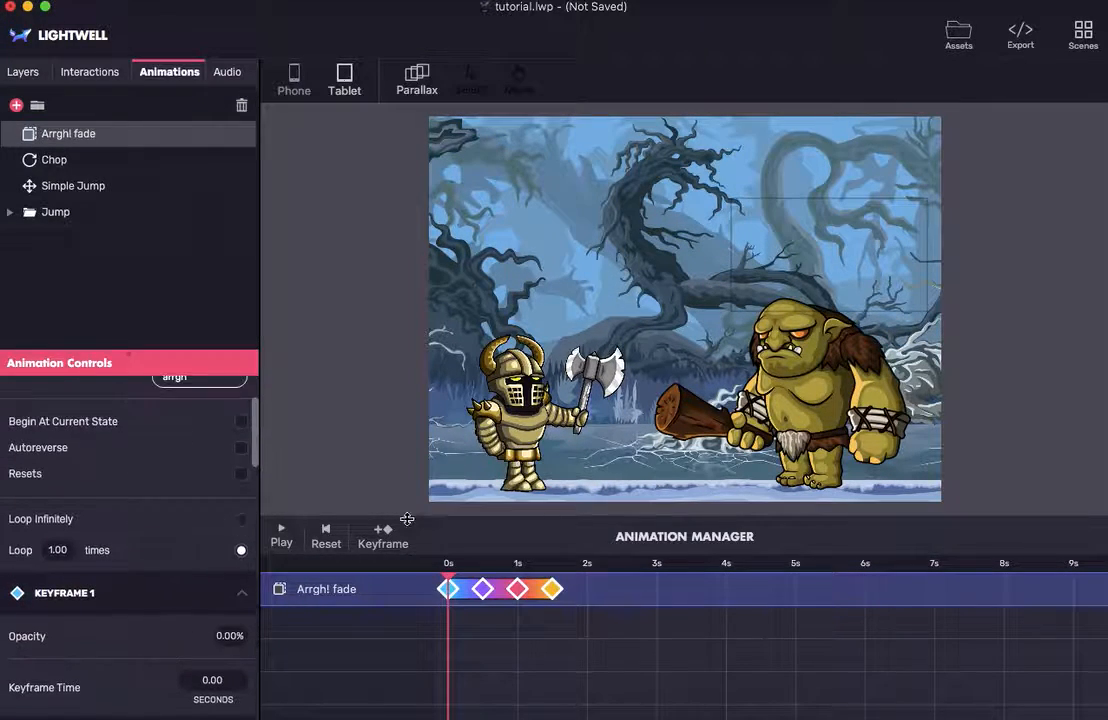
Step: Preview the Arrgh! fade animation and scrub the playhead back to Keyframe 2 at about 0.5 s
left_click(281, 534)
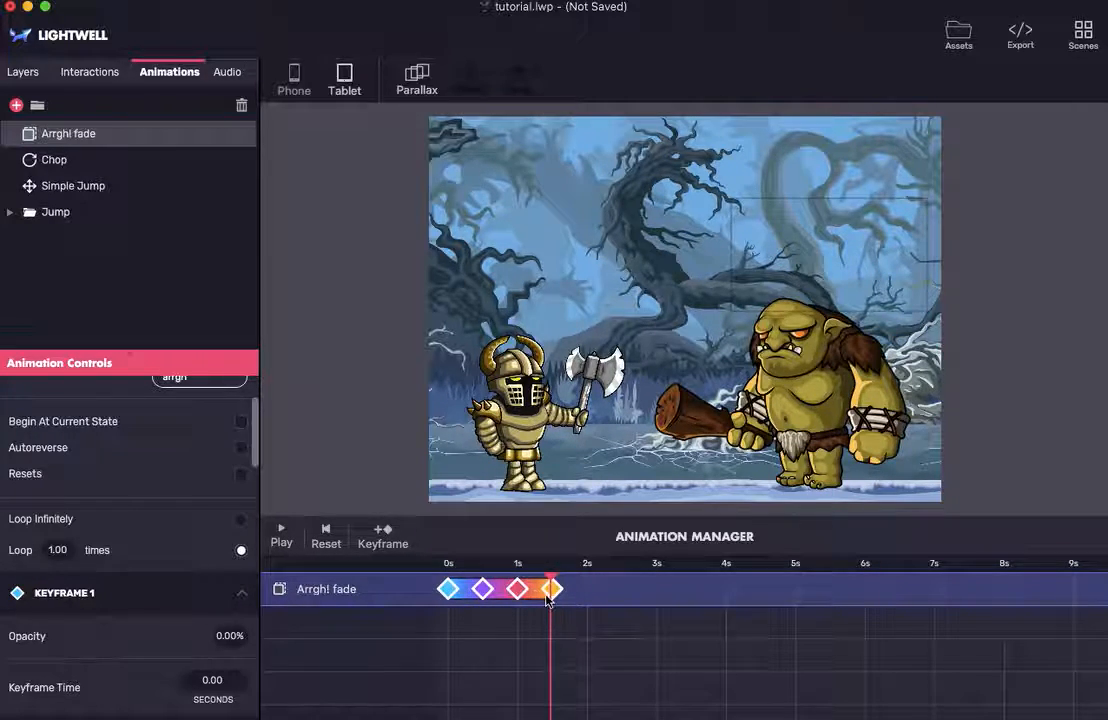
scroll(141, 527, "up", 3)
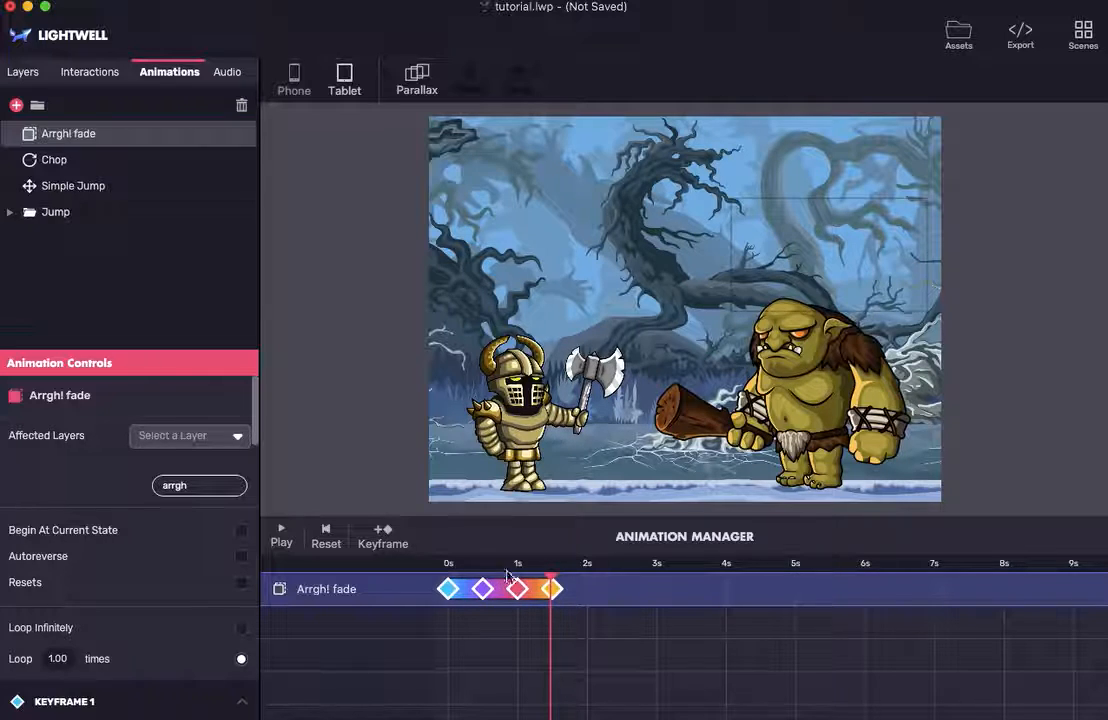
left_click_drag(548, 578, 484, 586)
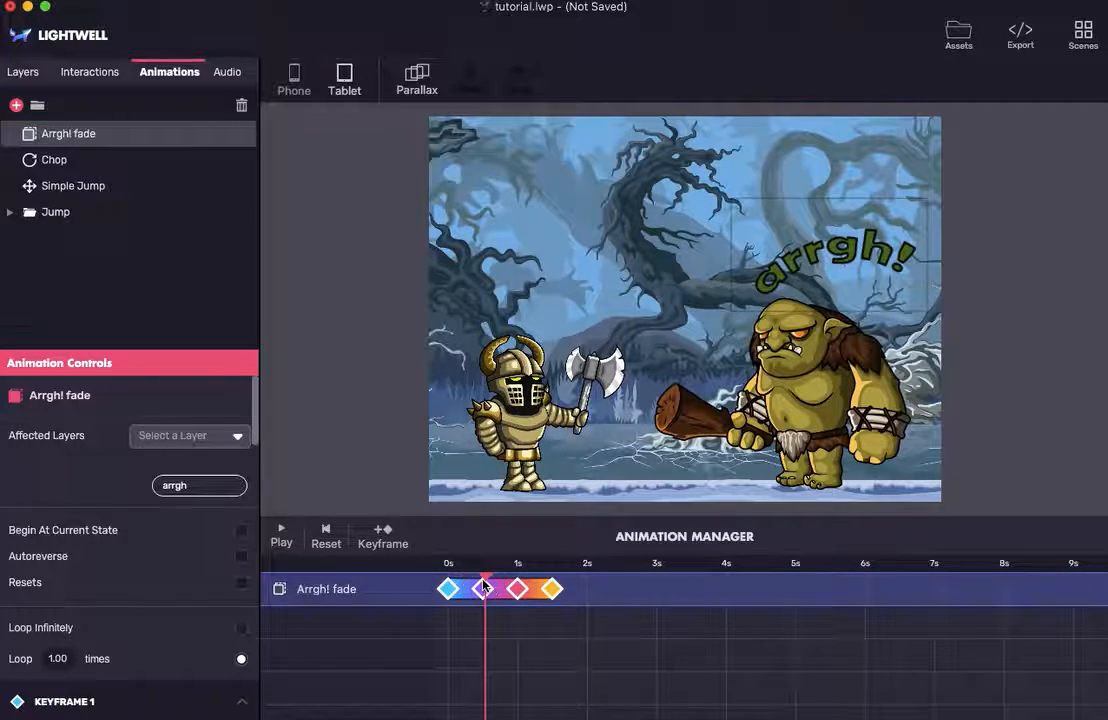
Step: Move Keyframe 3 to about 1.4 s and Keyframe 4 to about 2 s on the timeline, and play the animation
left_click_drag(553, 591, 610, 589)
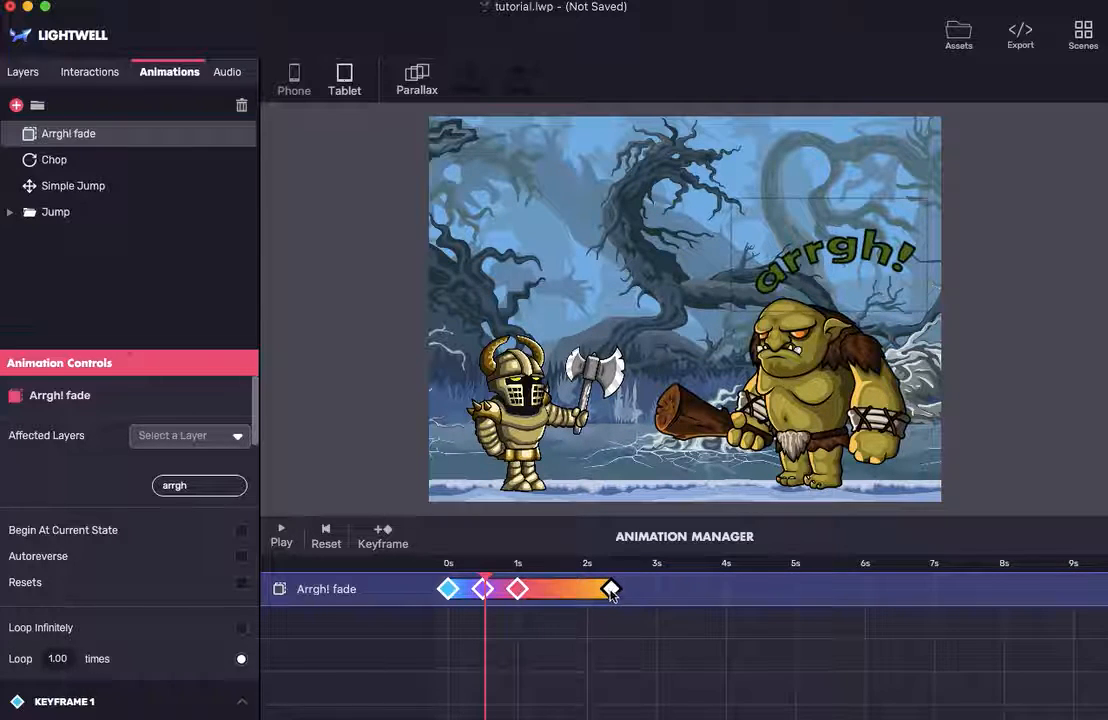
left_click_drag(517, 589, 578, 592)
left_click_drag(484, 593, 488, 594)
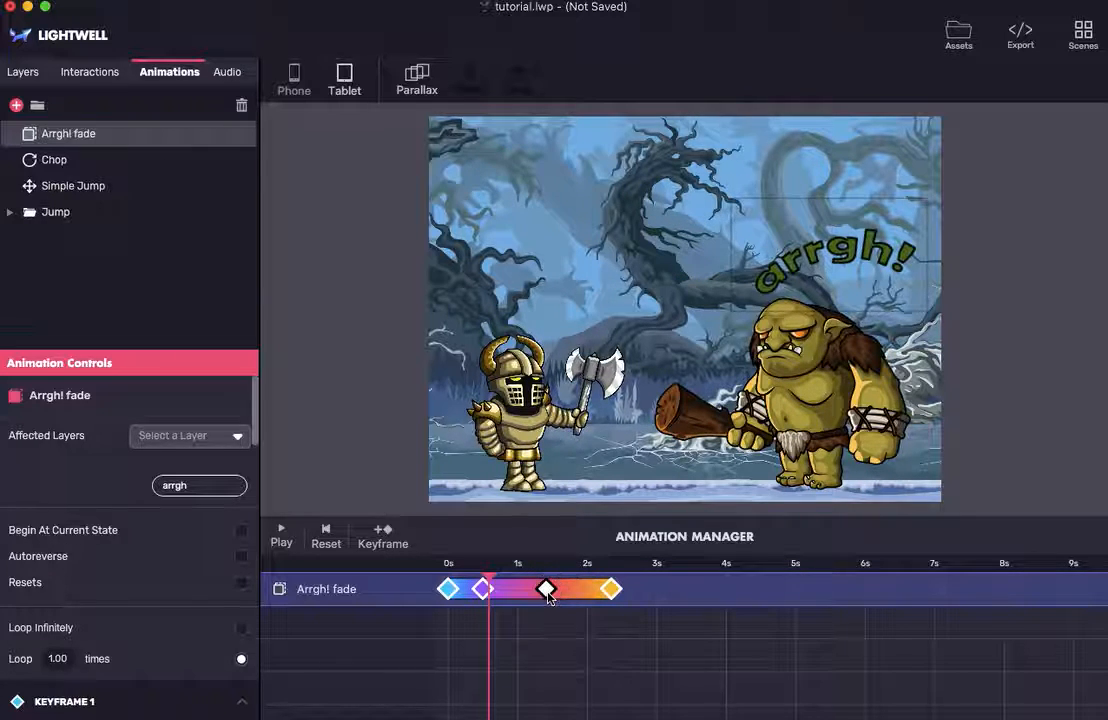
left_click_drag(596, 594, 587, 598)
left_click_drag(484, 583, 381, 507)
left_click(279, 535)
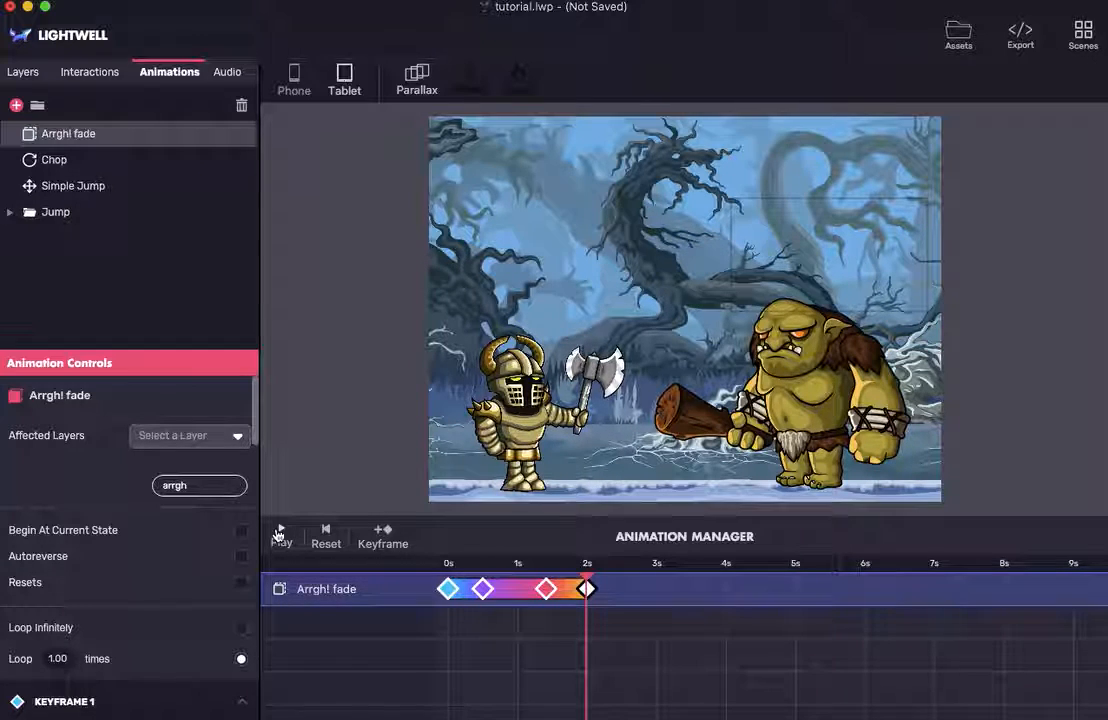
Step: Set the arrgh layer's opacity to 0% and play the Arrgh! fade animation
left_click(19, 68)
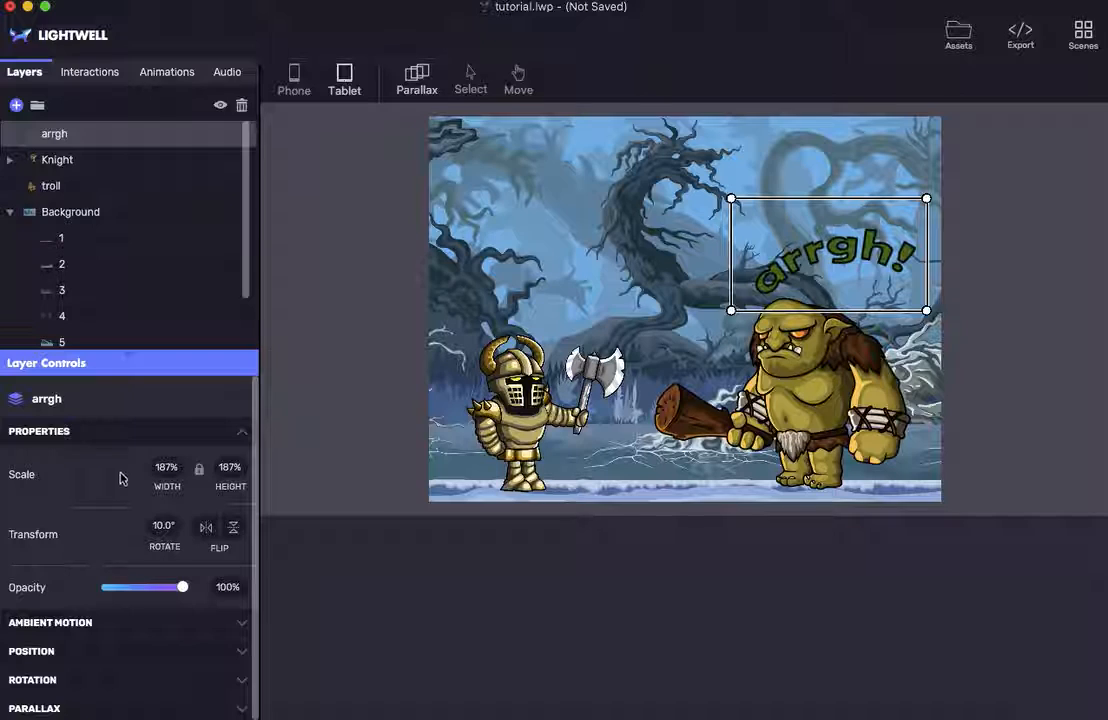
left_click_drag(180, 586, 37, 586)
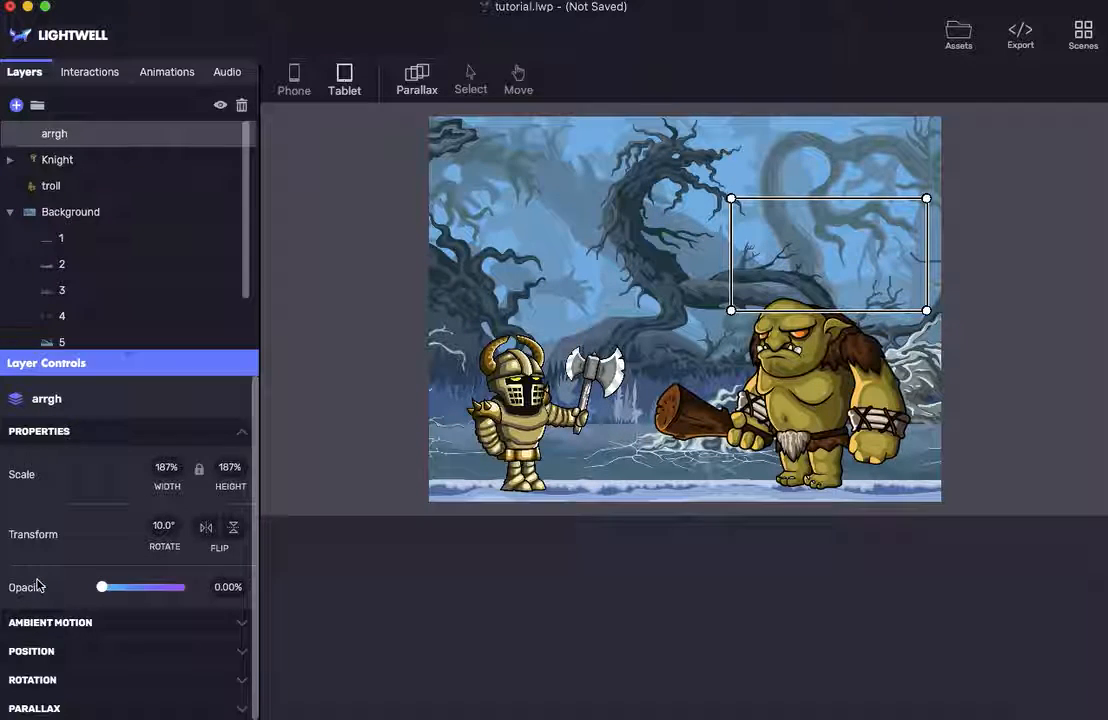
left_click(169, 78)
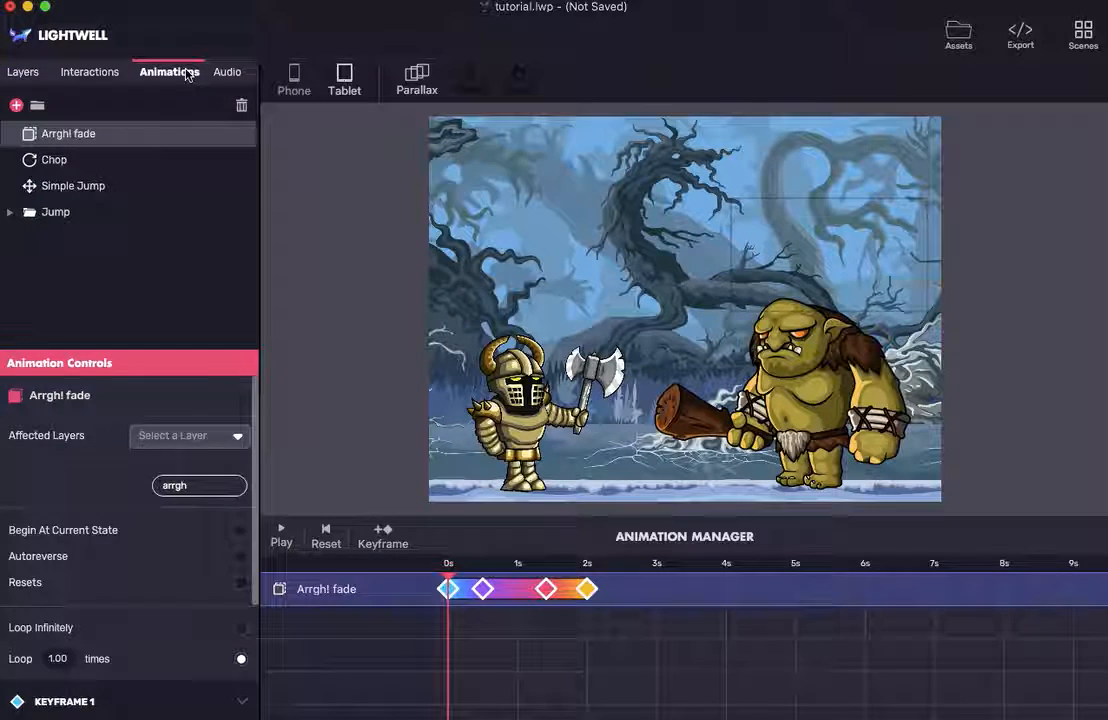
left_click(284, 536)
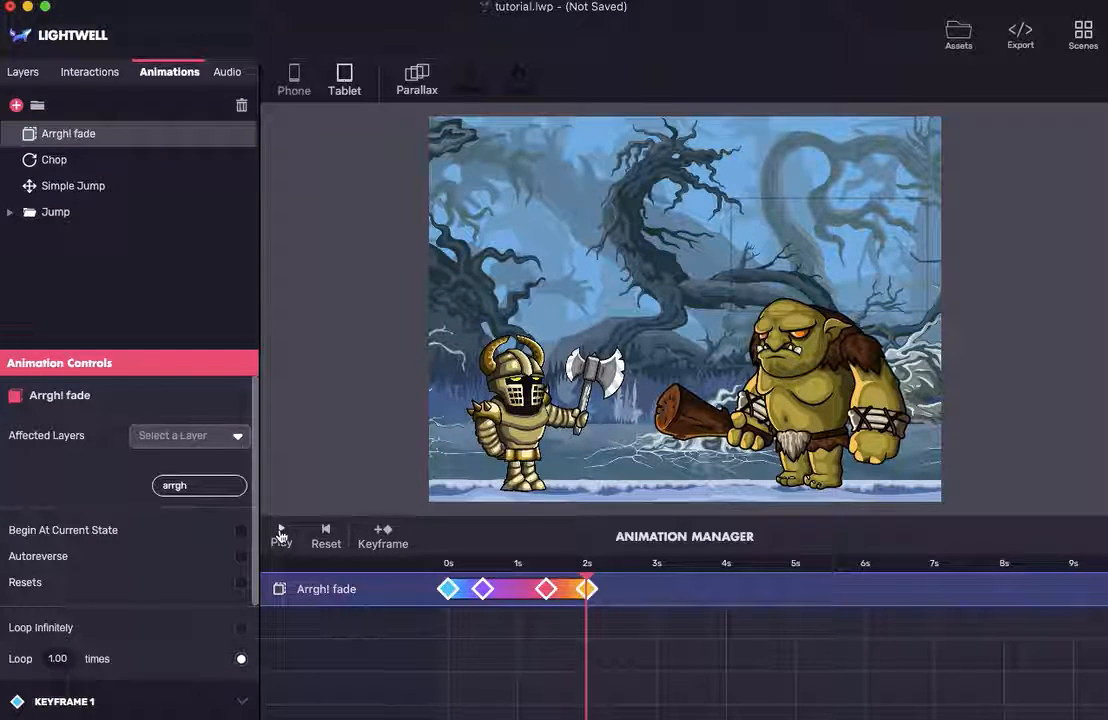
Step: Create an Opacity animation named "troll fade" that affects the troll layer
left_click(16, 105)
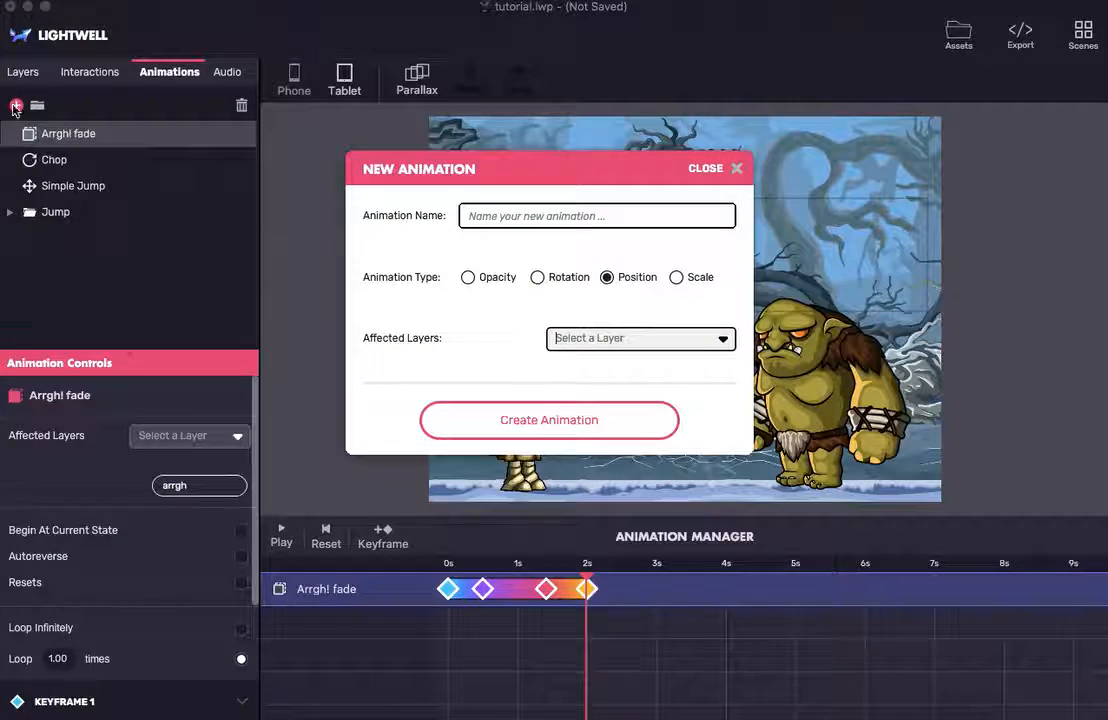
left_click(486, 215)
type("troll fade")
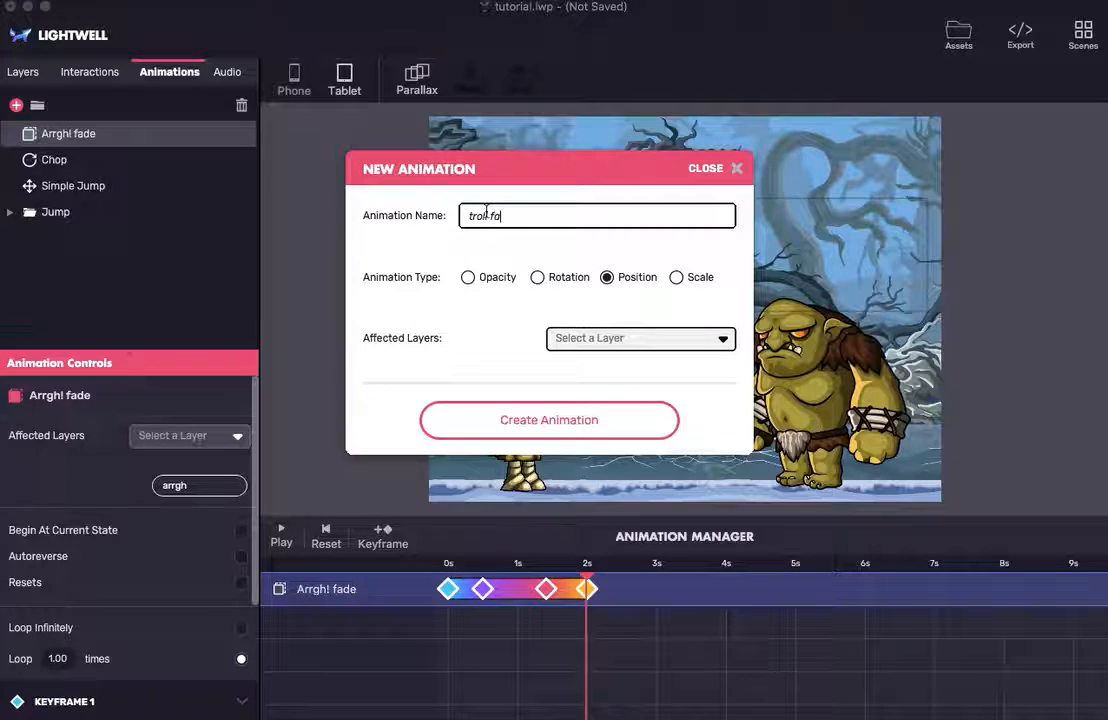
left_click(472, 279)
left_click(725, 343)
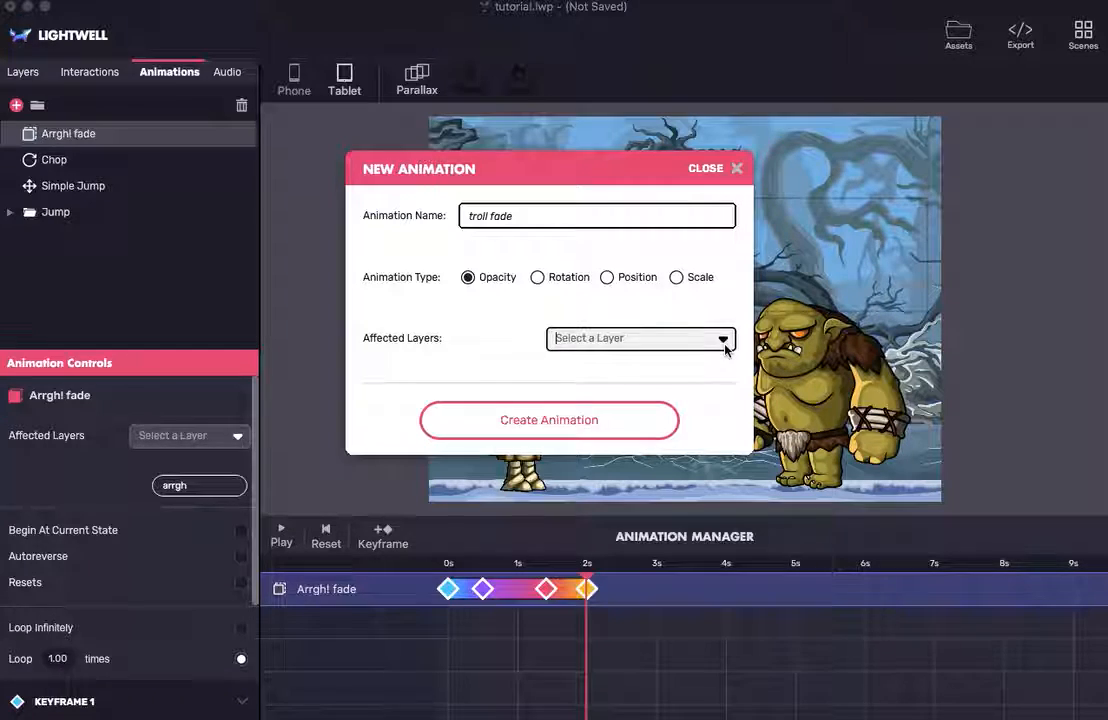
type("trol")
left_click(655, 362)
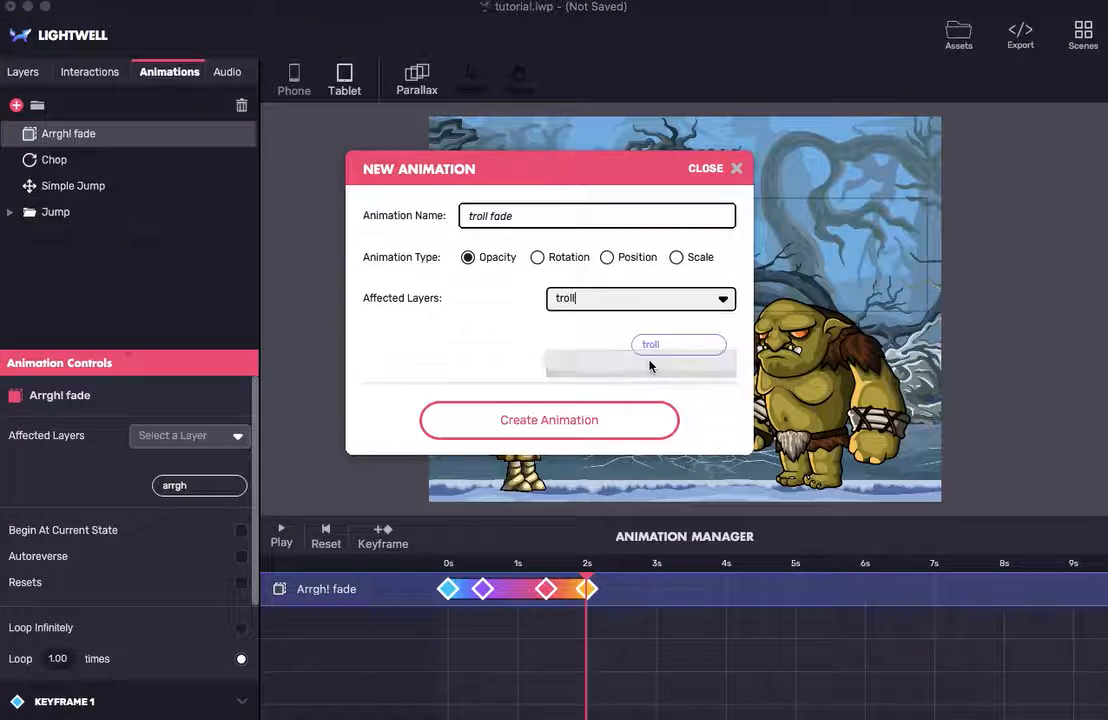
left_click(551, 420)
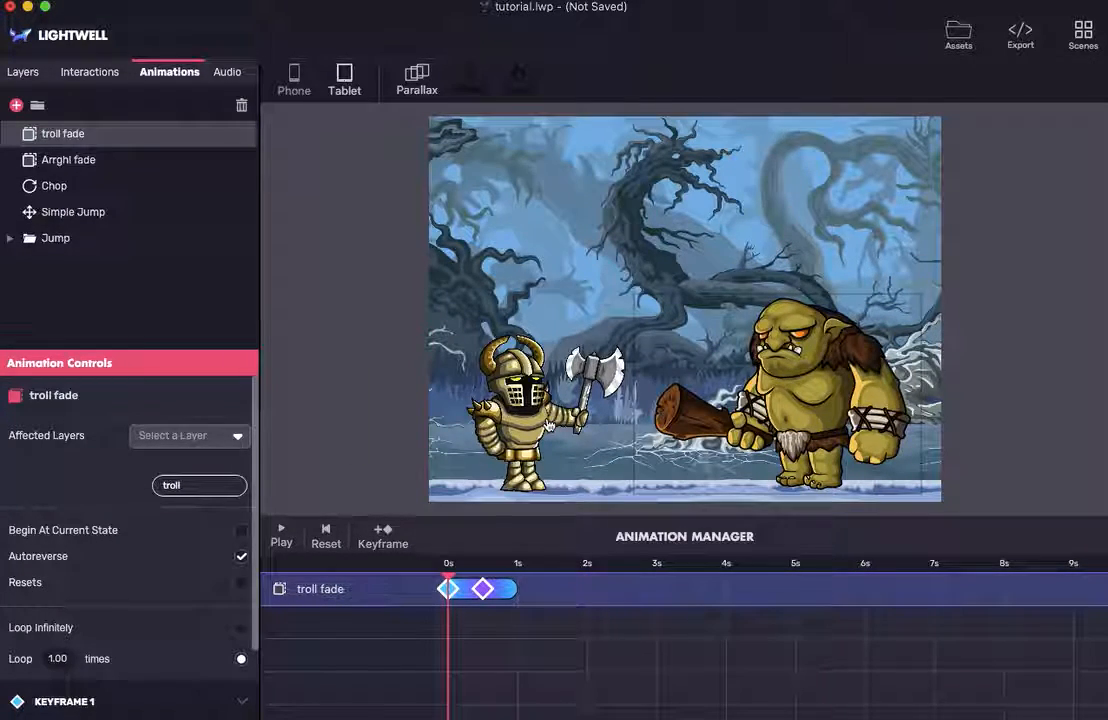
Step: Review the settings of both troll fade keyframes and turn off Autoreverse for the animation
scroll(134, 621, "down", 3)
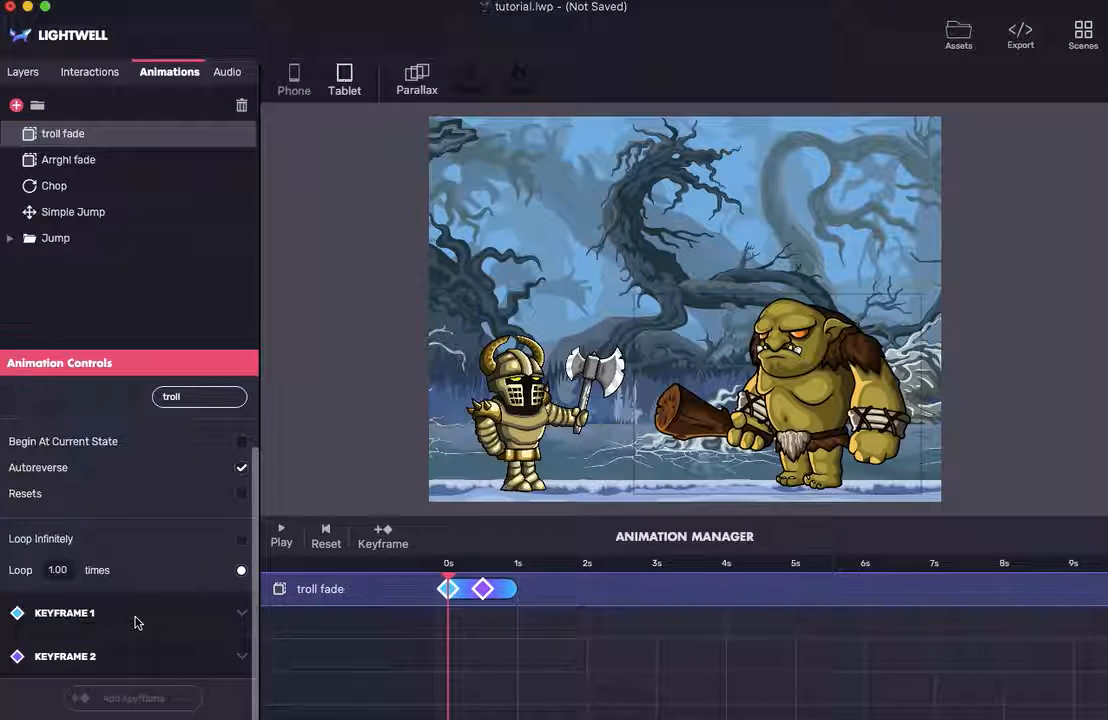
left_click(136, 618)
scroll(205, 676, "down", 2)
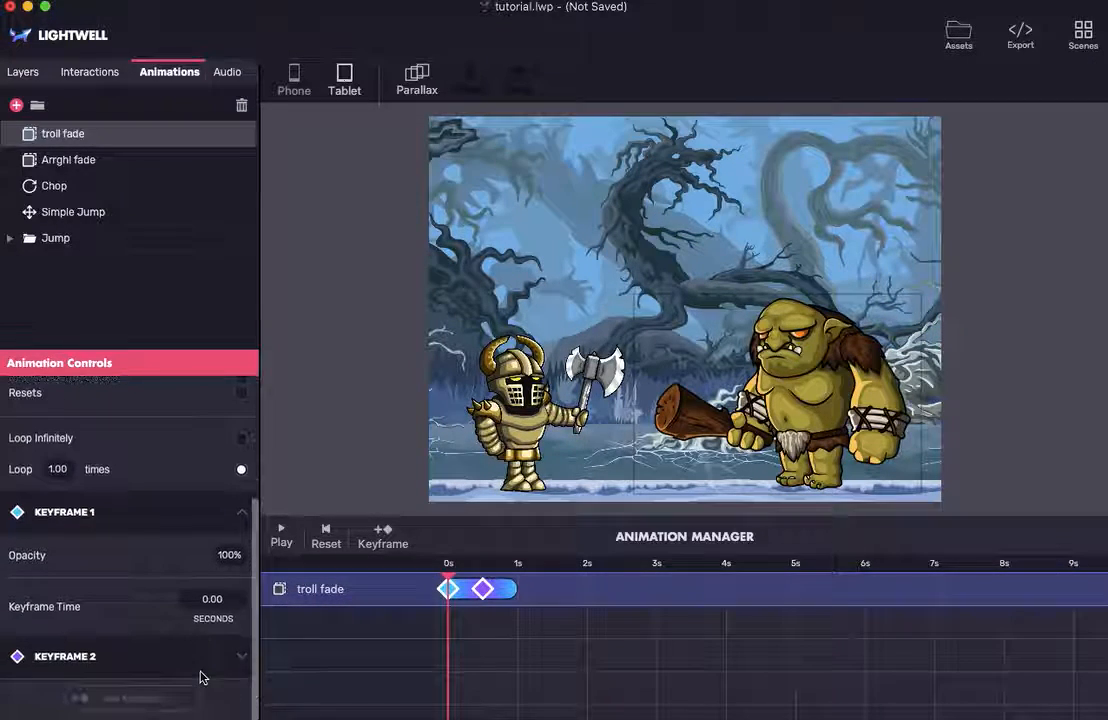
left_click(241, 656)
scroll(241, 658, "down", 5)
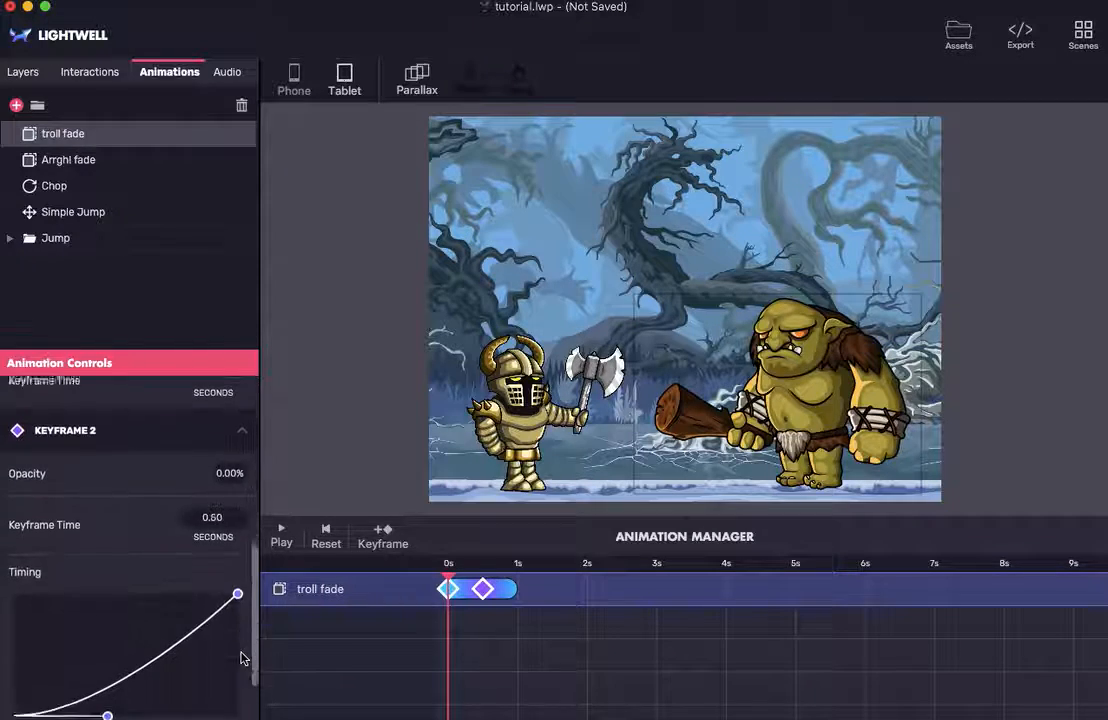
scroll(241, 658, "down", 2)
scroll(192, 510, "up", 10)
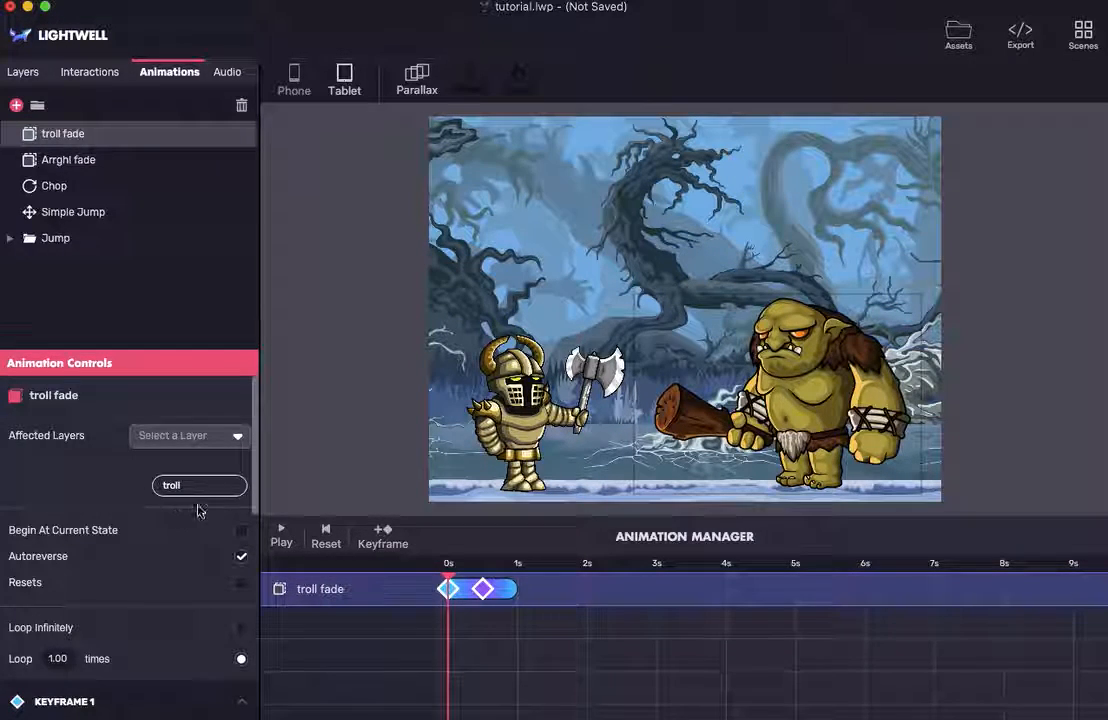
left_click(241, 558)
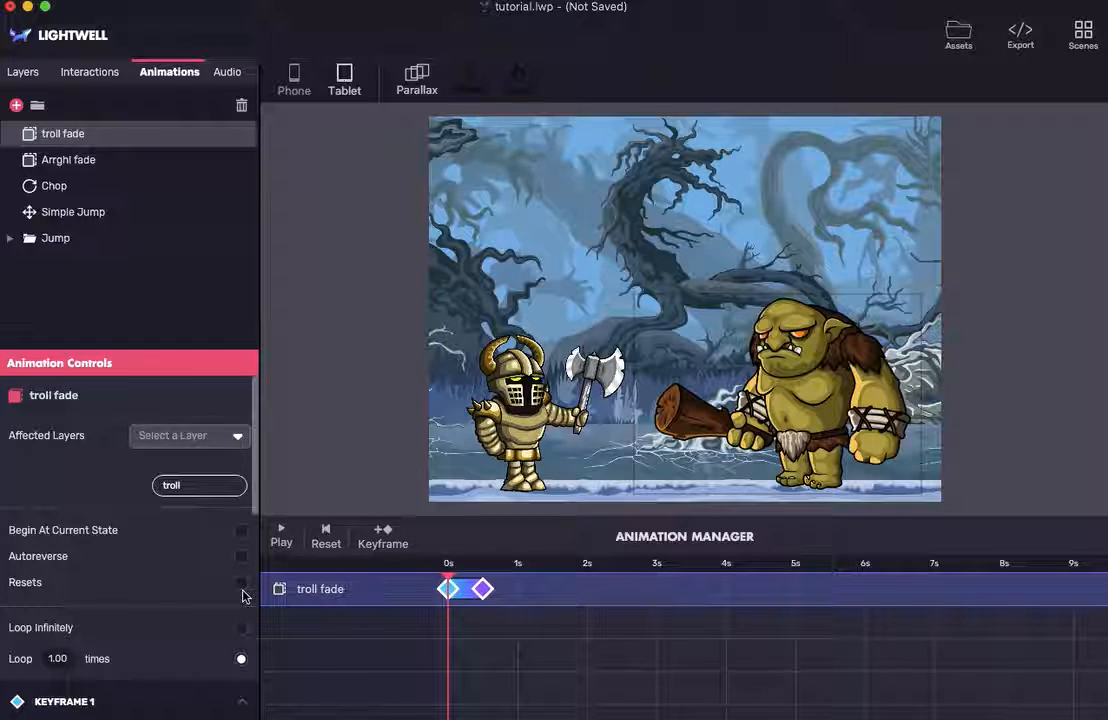
Step: Try playing the troll fade with Begin At Current State enabled, and disable that option again
left_click(241, 530)
left_click(281, 533)
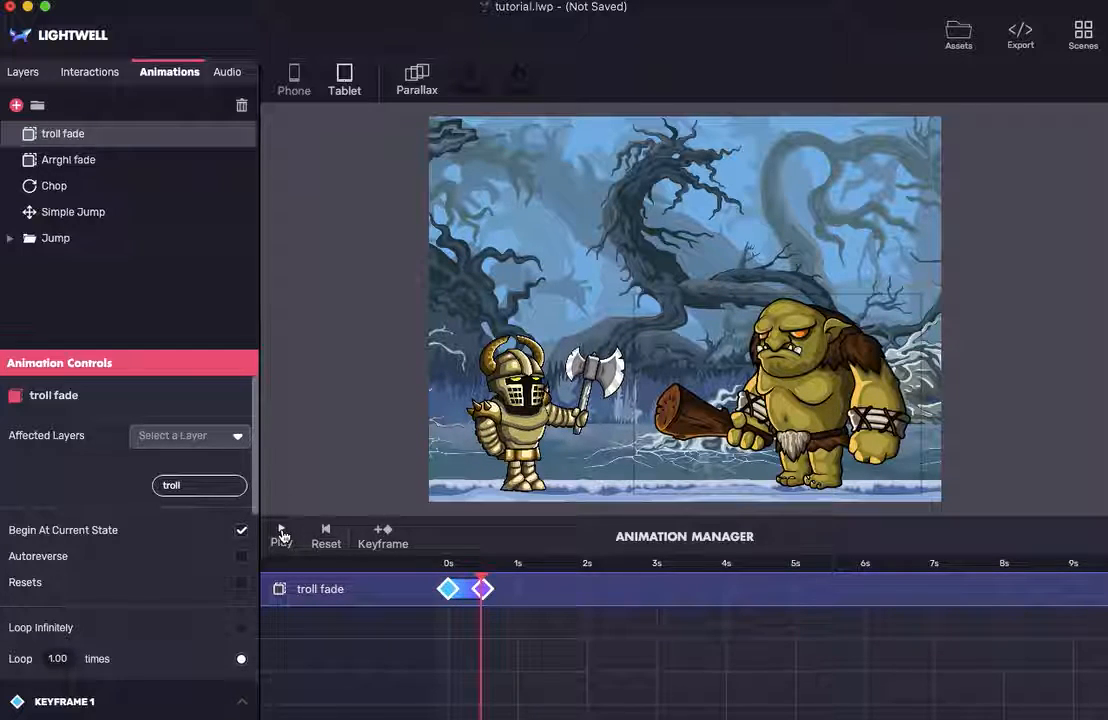
left_click(281, 535)
scroll(240, 537, "down", 10)
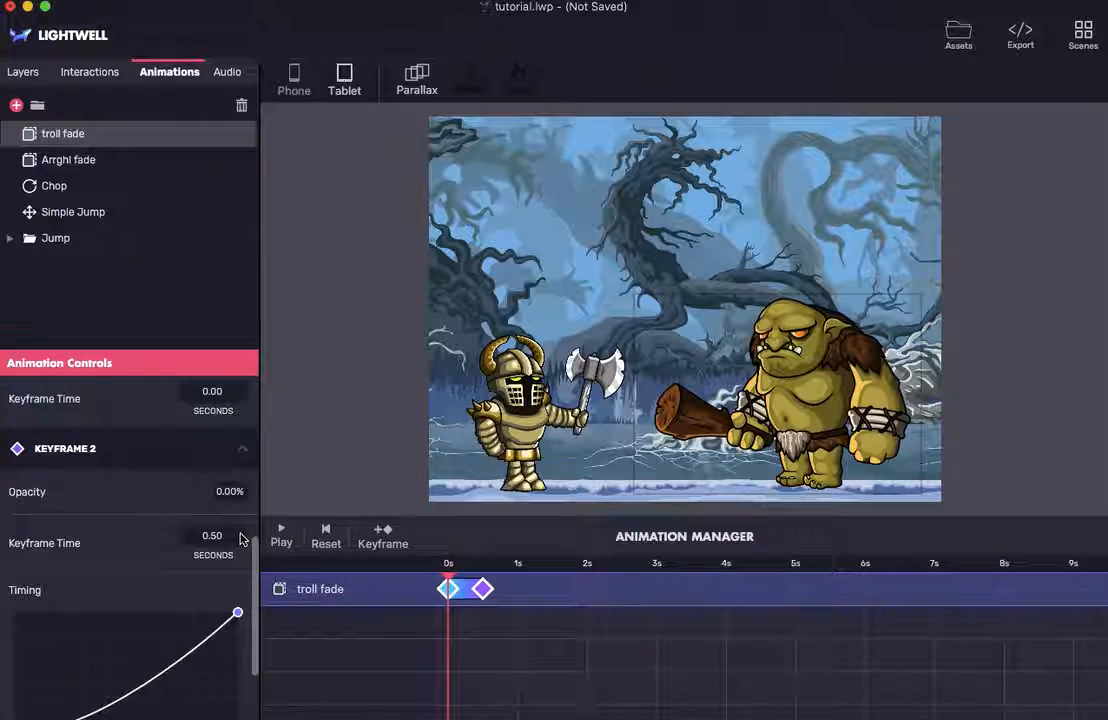
scroll(240, 539, "up", 8)
scroll(240, 539, "down", 3)
Step: Play the troll fade animation, return the playhead to 0 s and play it again
left_click(281, 533)
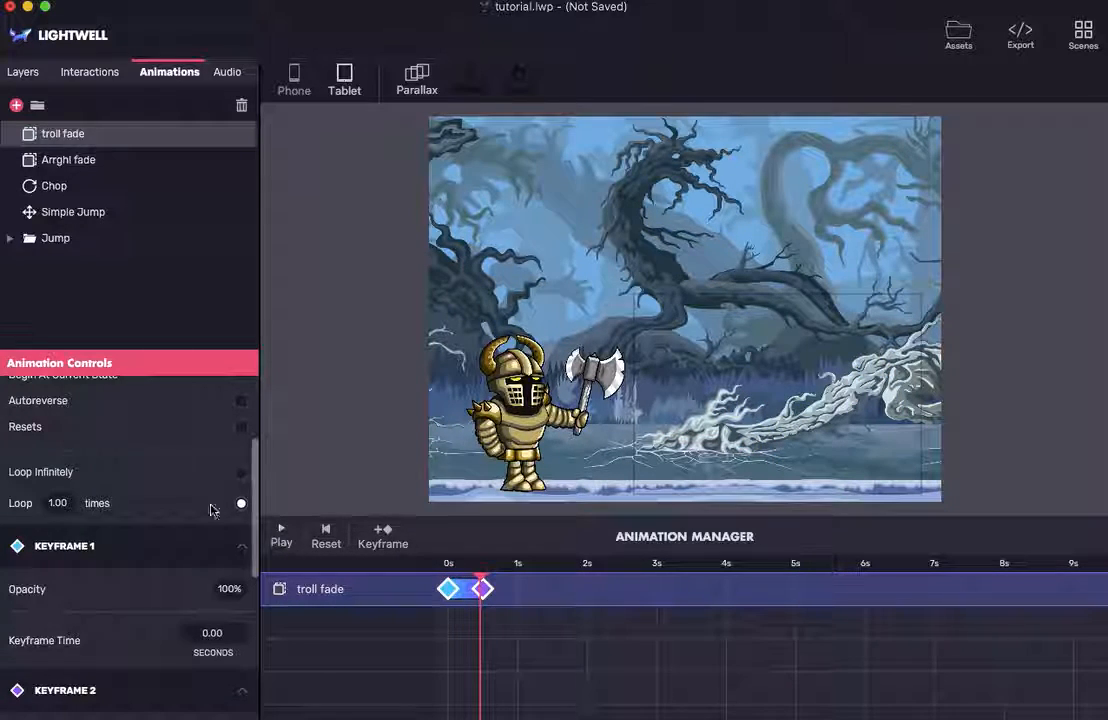
scroll(237, 520, "up", 2)
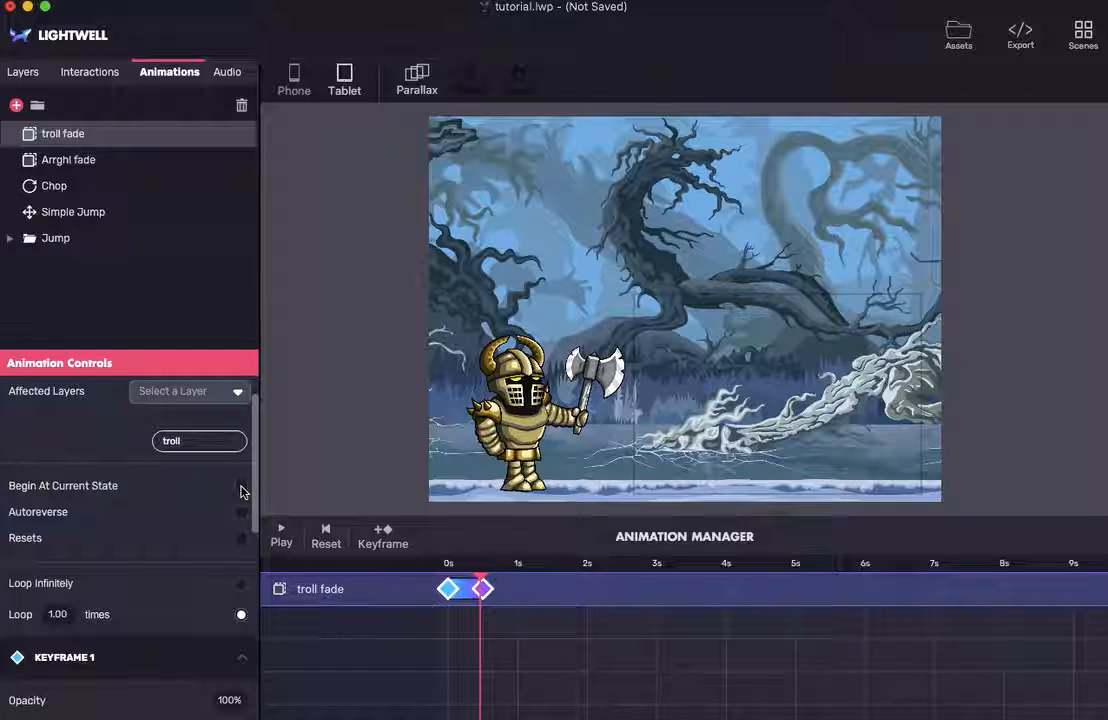
left_click(309, 543)
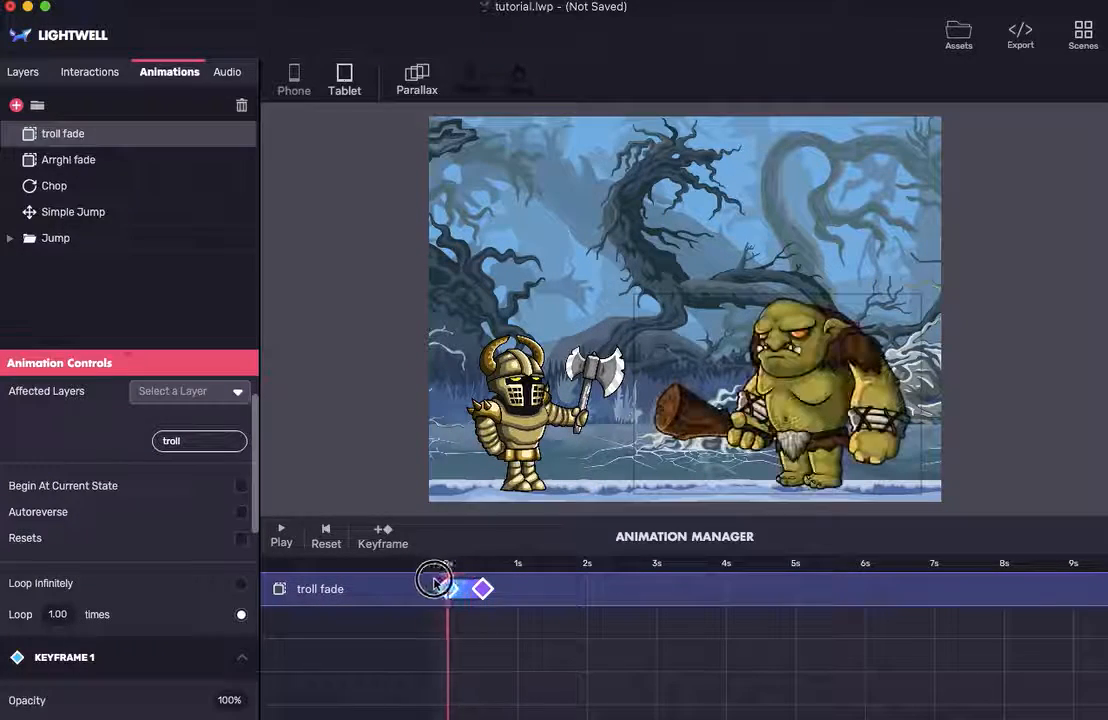
left_click(283, 530)
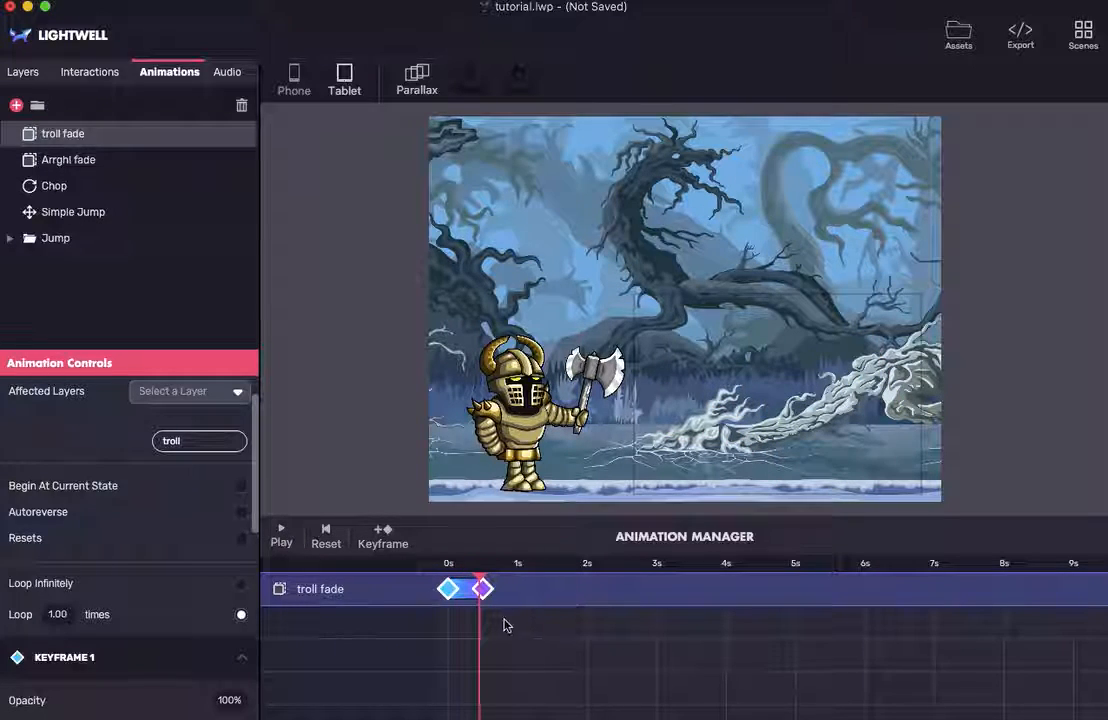
Step: Move the troll fade's Keyframe 1 to about 0.4 s and Keyframe 2 to about 1 s, play the animation and reset it
mouse_move(485, 592)
left_mouse_down()
mouse_move(522, 591)
mouse_move(487, 595)
left_mouse_up()
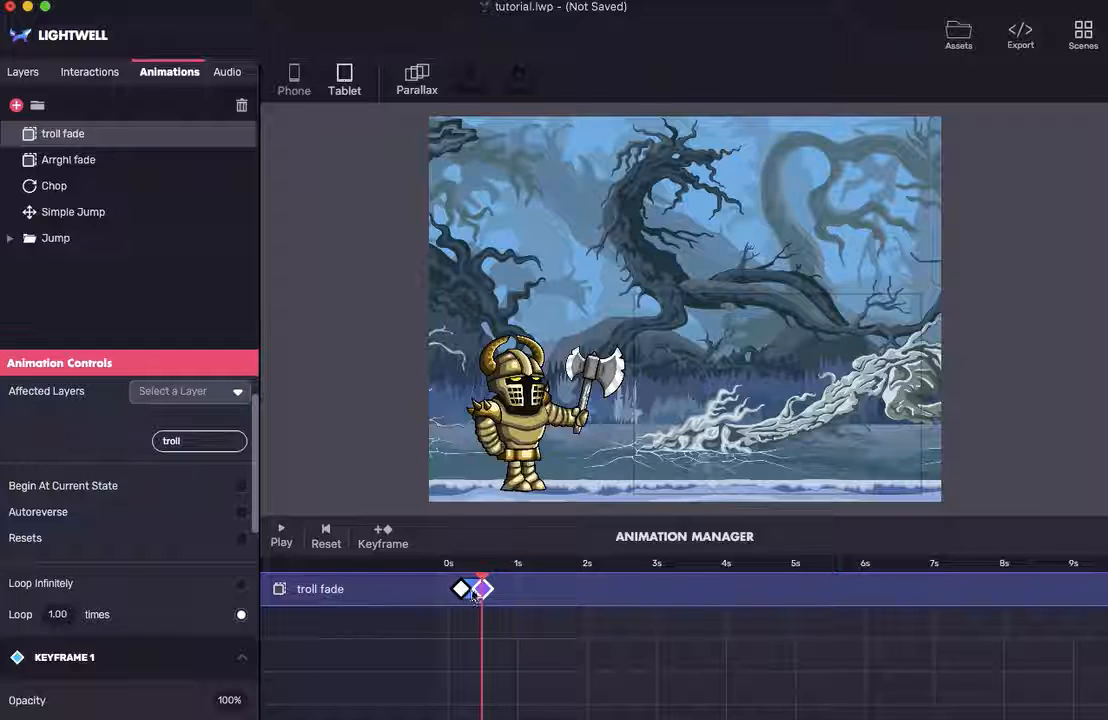
left_click(458, 588)
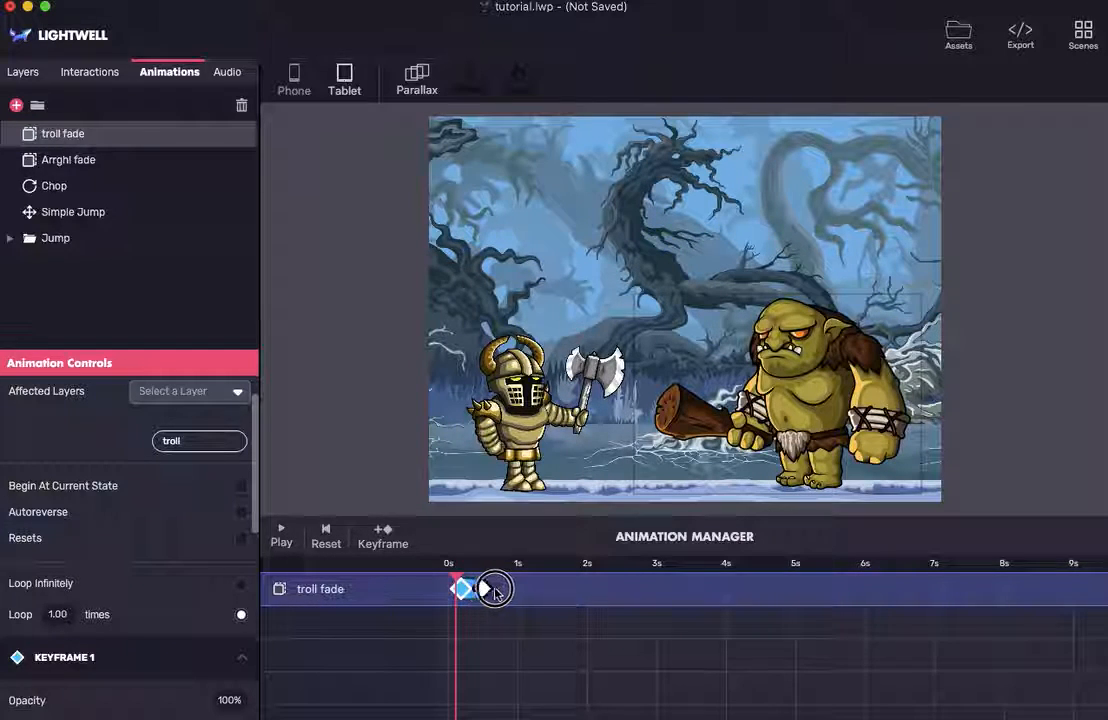
left_click_drag(465, 590, 478, 593)
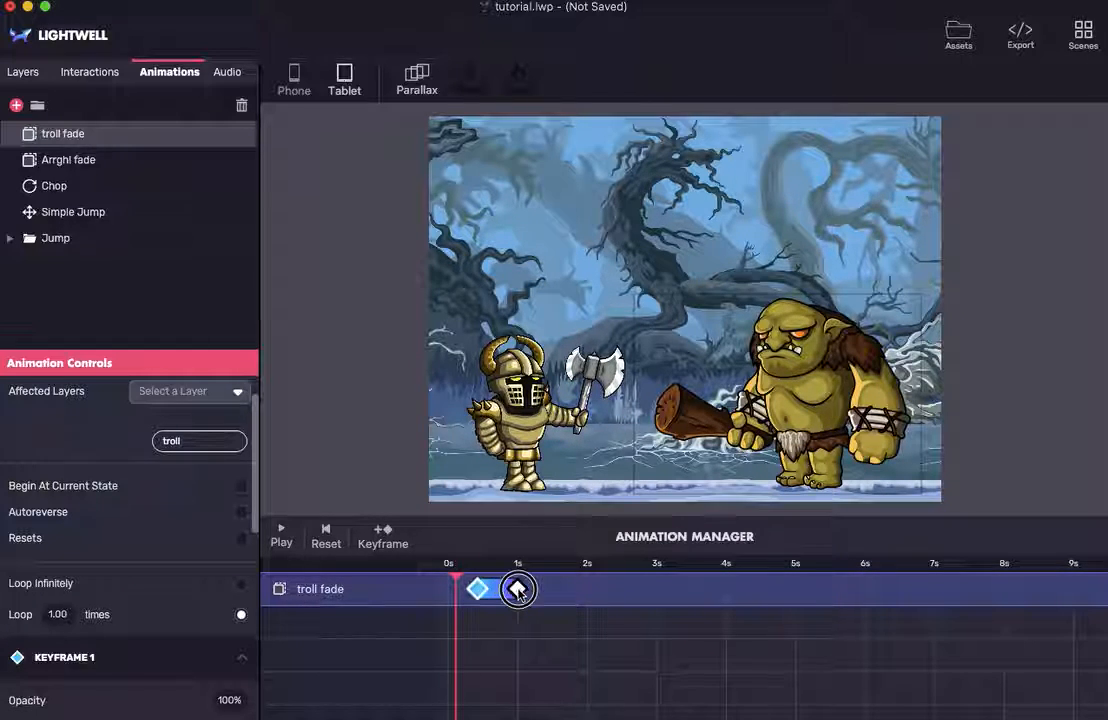
left_click_drag(452, 583, 430, 574)
left_click(279, 535)
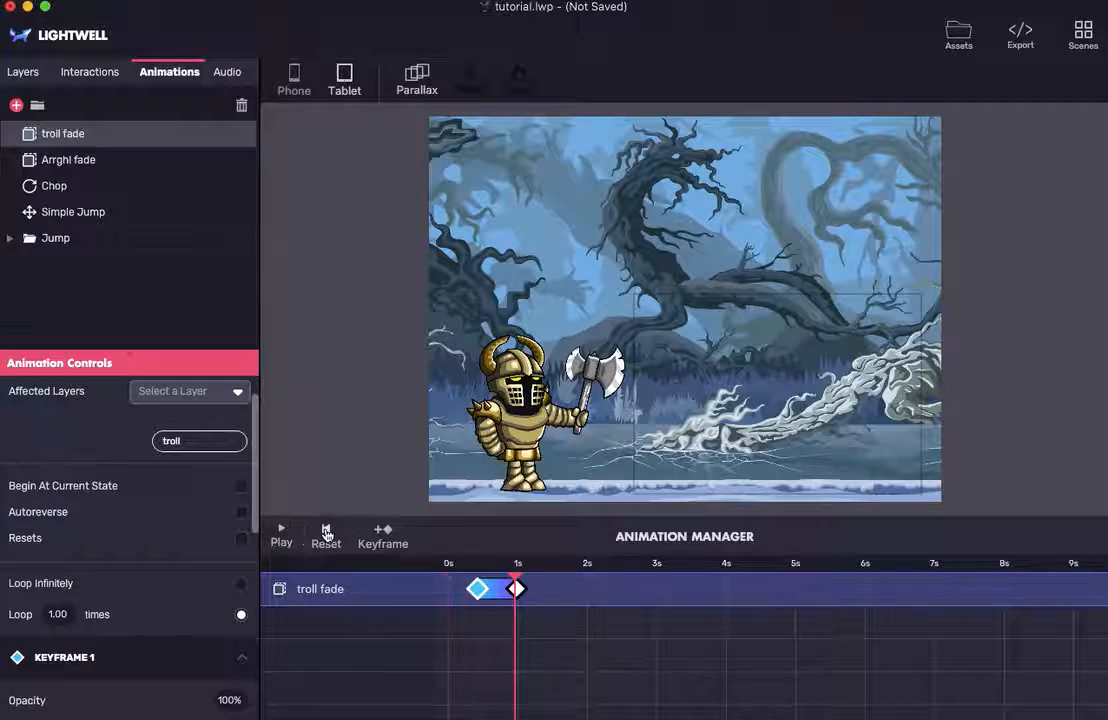
left_click(325, 533)
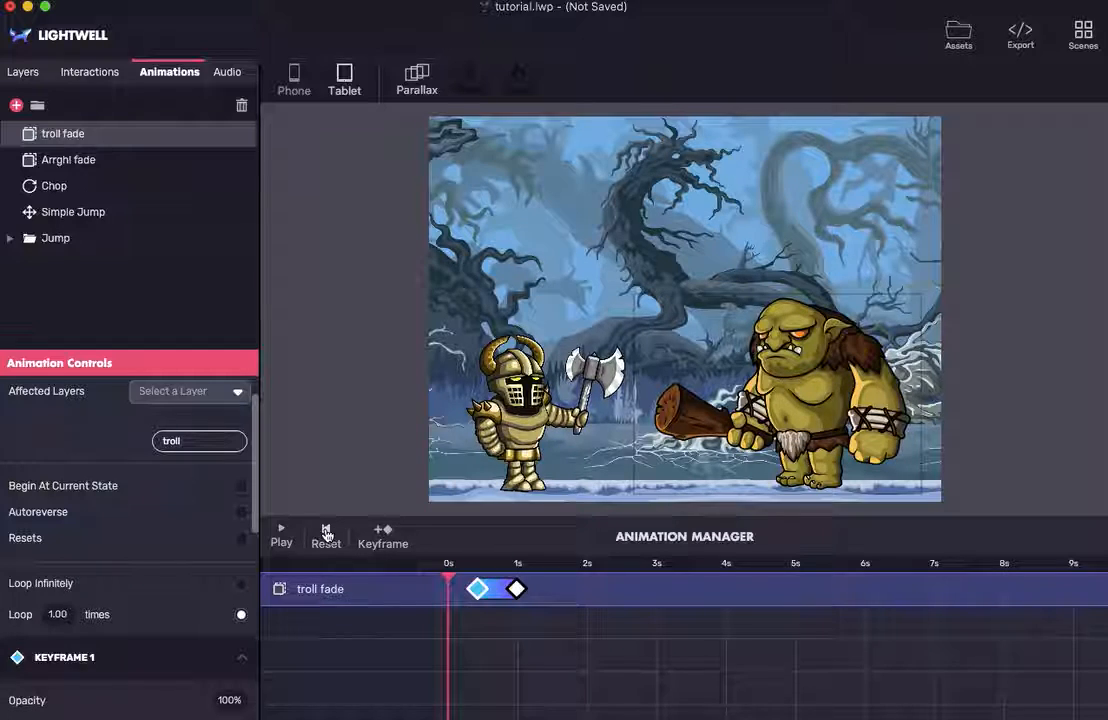